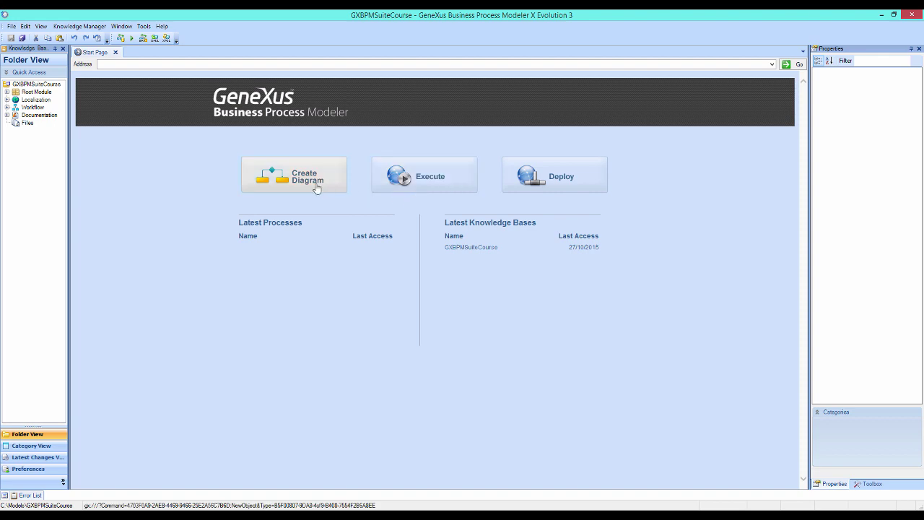
# Create a new Business Process Diagram named CharterFlightSale in the Root Module.
pyautogui.click(287, 186)
pyautogui.write('C')
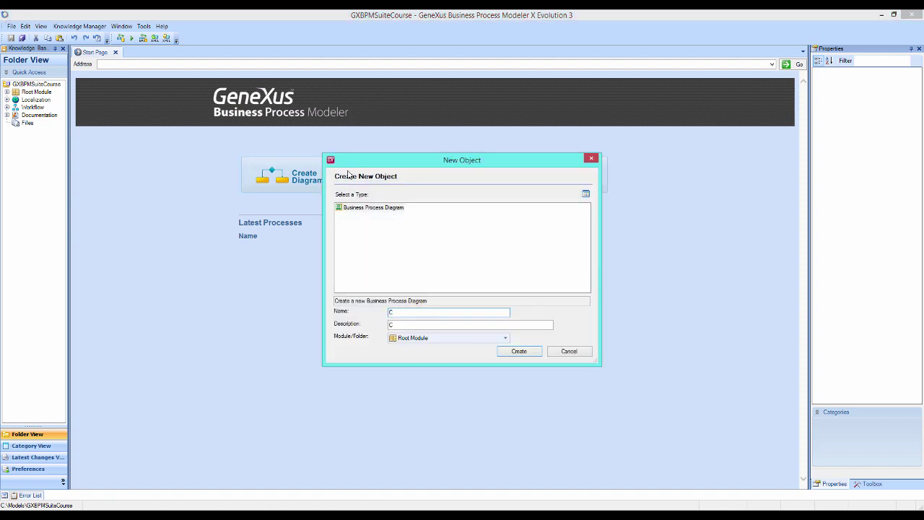
pyautogui.write('harterFlightSale')
pyautogui.press('Return')
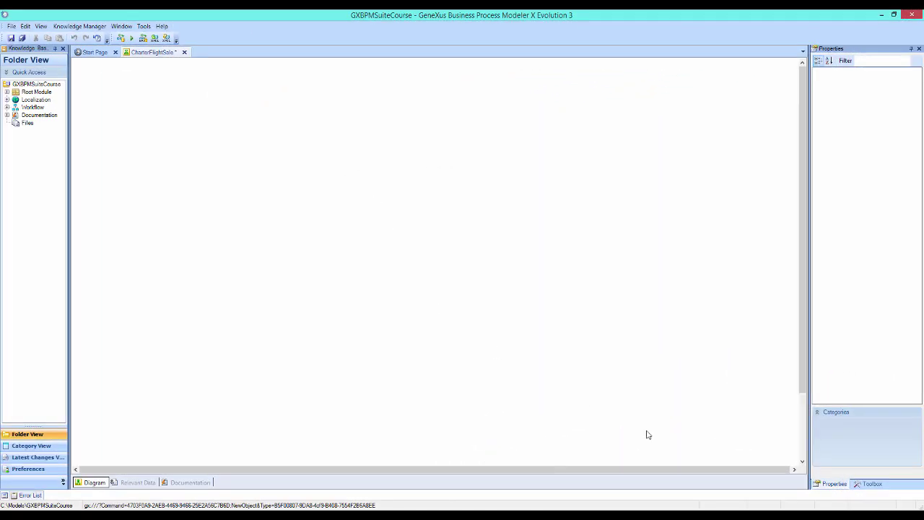
# Add a None Start Event leading to a user task named "Advertise Charter Flight Promotion" directly below it.
pyautogui.click(872, 483)
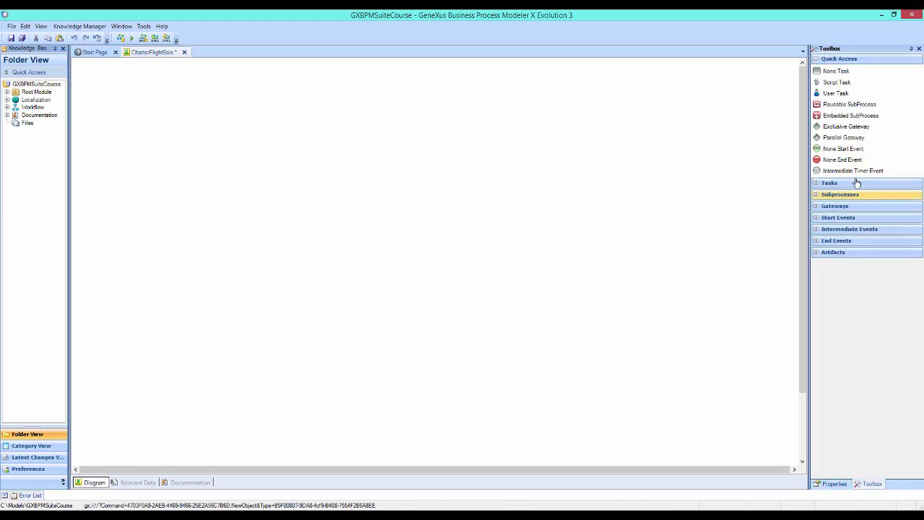
pyautogui.moveTo(843, 148); pyautogui.dragTo(314, 75)
pyautogui.moveTo(836, 93); pyautogui.dragTo(315, 115)
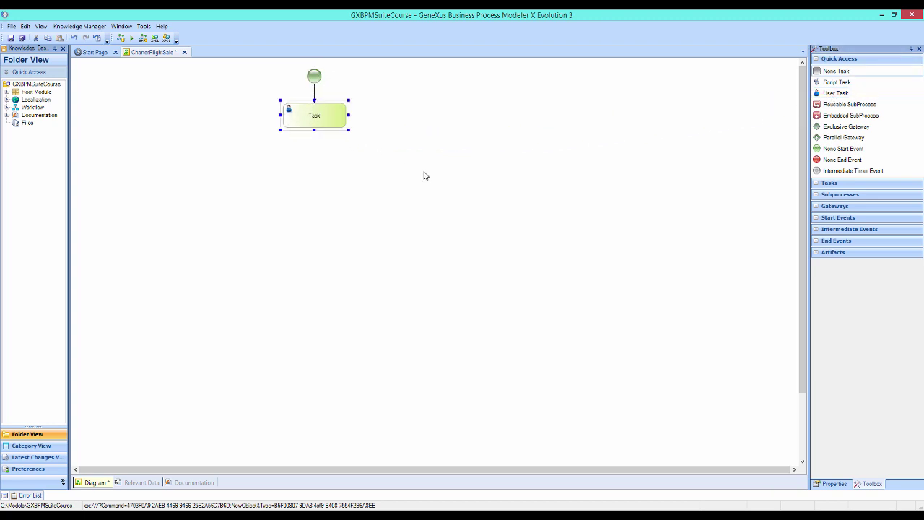
pyautogui.write('Advertise Charter Flight Promotion')
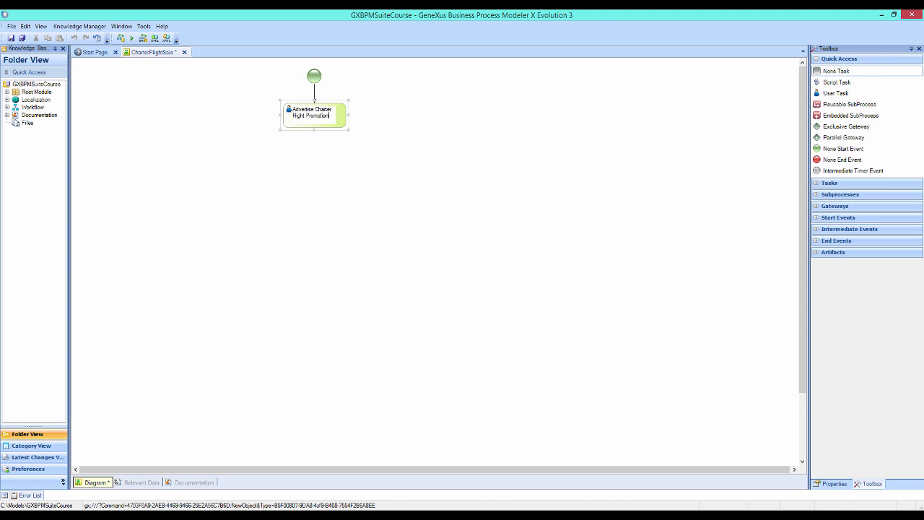
pyautogui.press('Return')
# Add an intermediate timer event below the advertise task, name it "1 week delay" and place its label beside the symbol.
pyautogui.moveTo(825, 173); pyautogui.dragTo(314, 154)
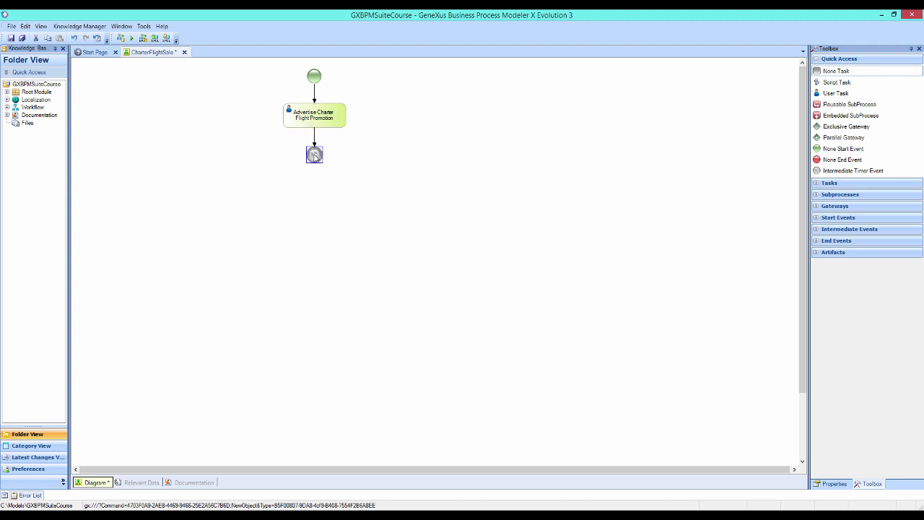
pyautogui.click(313, 154)
pyautogui.press('BackSpace')
pyautogui.write('1 week delay')
pyautogui.press('Return')
pyautogui.moveTo(316, 169); pyautogui.dragTo(346, 162)
# Set the 1 week delay timer's time unit to Days and its lapse expression rule to 7.
pyautogui.click(317, 159)
pyautogui.press('F4')
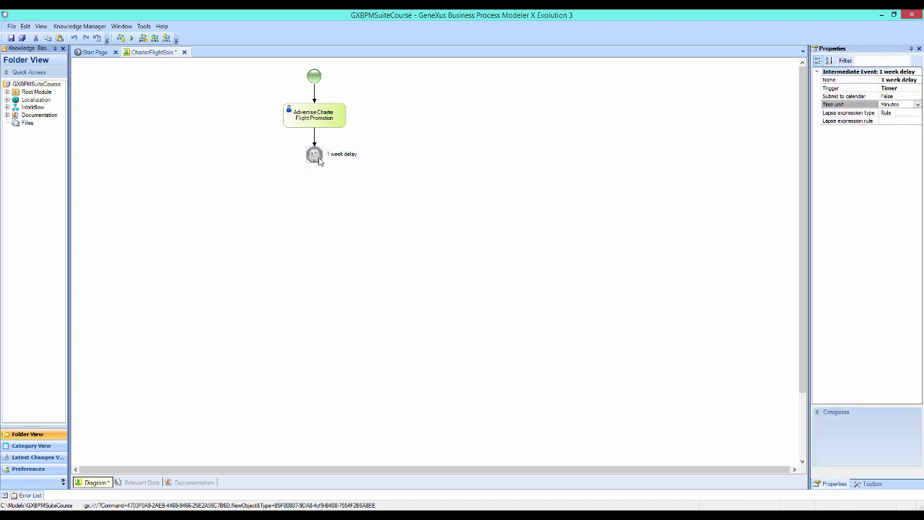
pyautogui.click(916, 105)
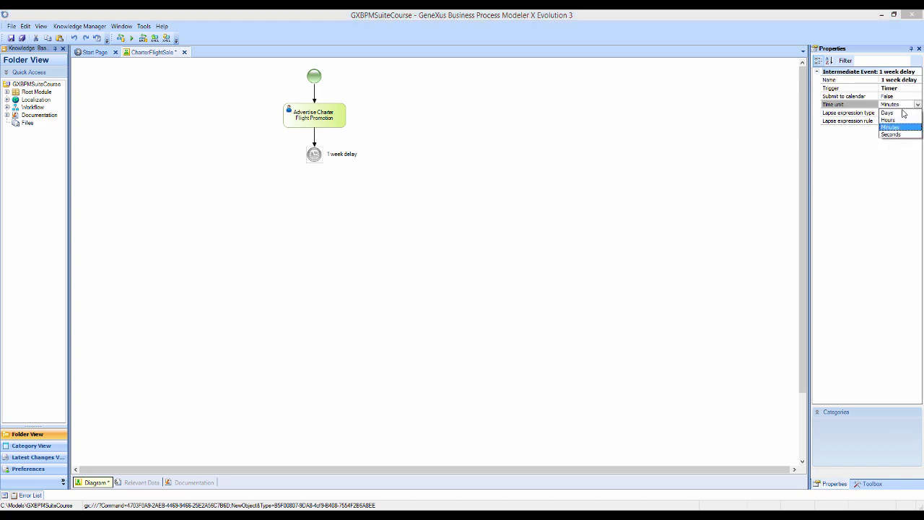
pyautogui.click(894, 115)
pyautogui.click(895, 121)
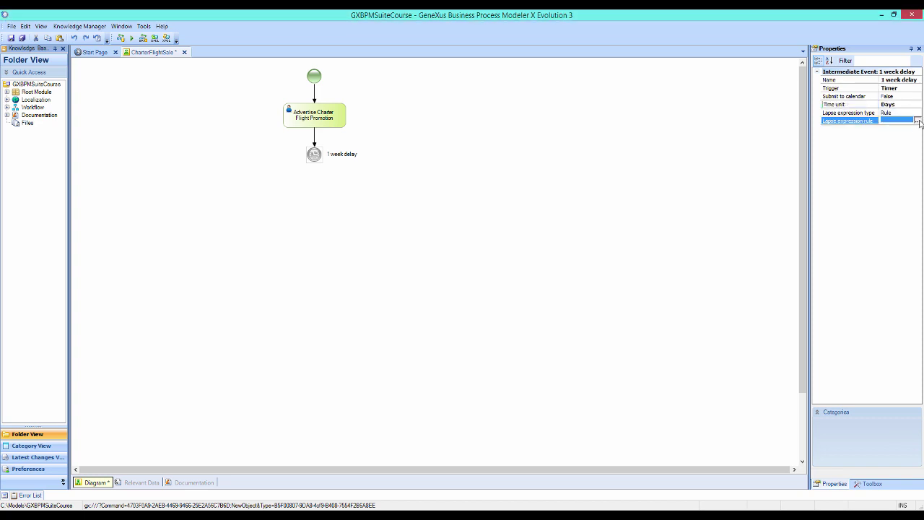
pyautogui.click(917, 120)
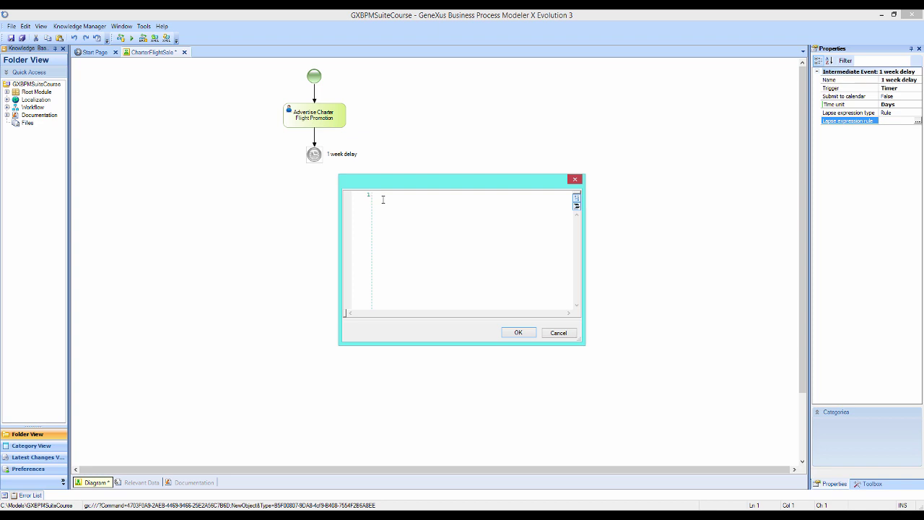
pyautogui.write('7')
pyautogui.click(516, 334)
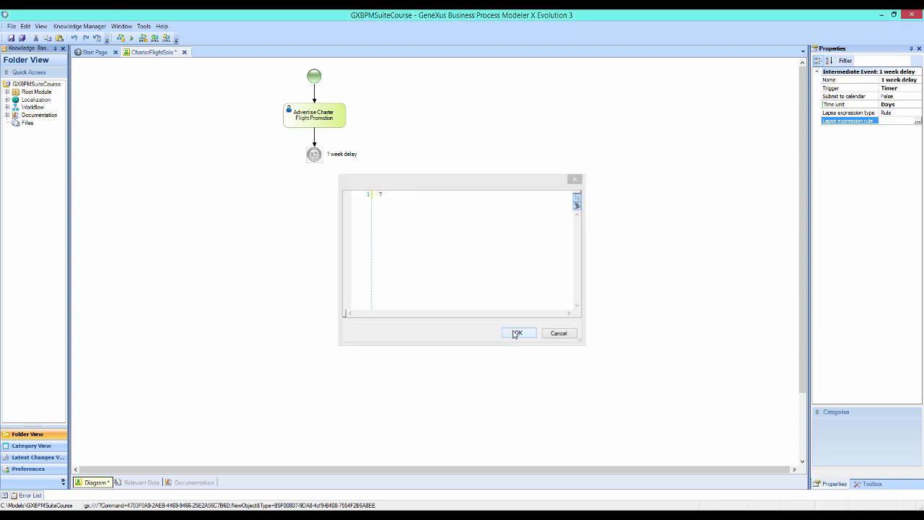
# Add a user task named "Sell charter flight tickets" below the 1 week delay timer and connect the timer to it.
pyautogui.click(863, 485)
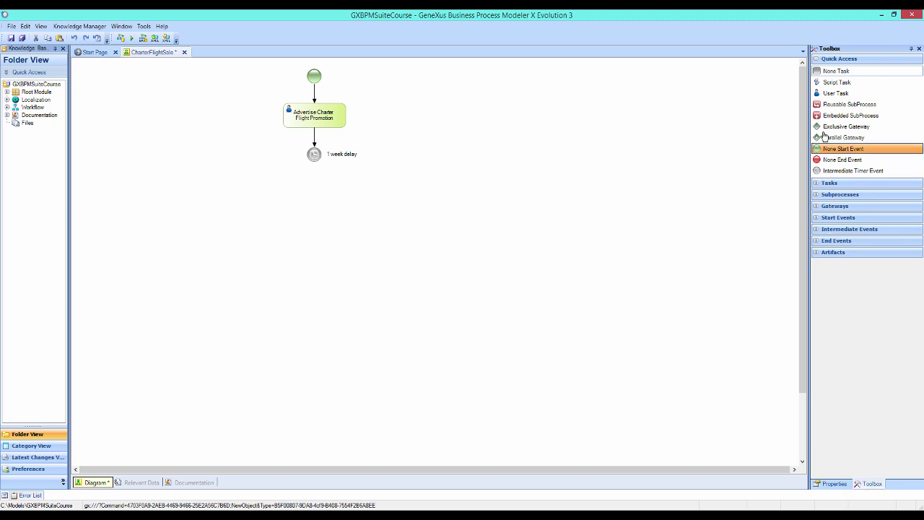
pyautogui.moveTo(835, 93); pyautogui.dragTo(316, 199)
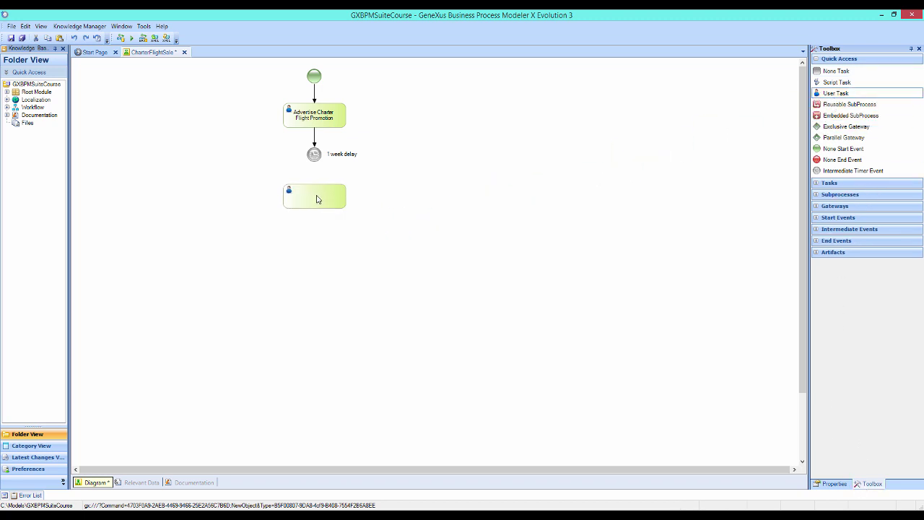
pyautogui.moveTo(314, 160); pyautogui.dragTo(314, 191)
pyautogui.write('Se')
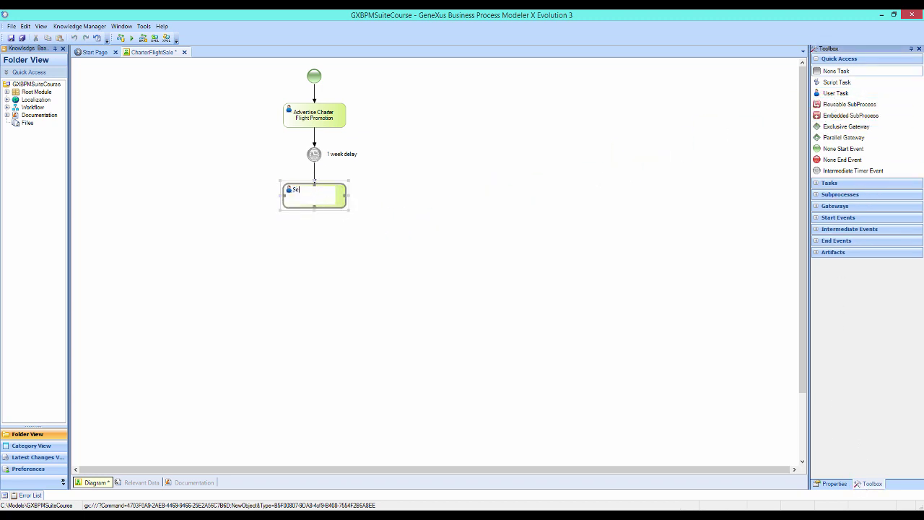
pyautogui.write('ll charter flight tickets')
pyautogui.press('Return')
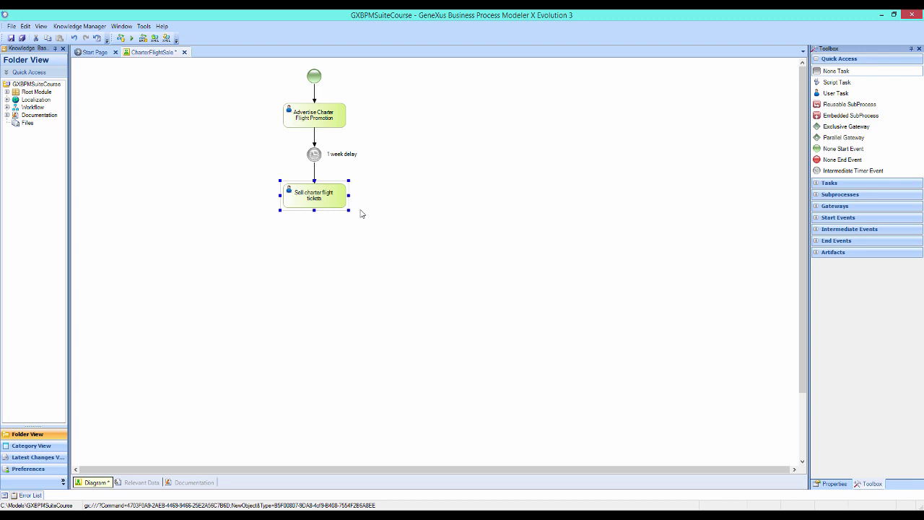
# Add a user task named "End sales and enable flight" well below the ticket-selling task and connect the two tasks.
pyautogui.moveTo(828, 95); pyautogui.dragTo(312, 293)
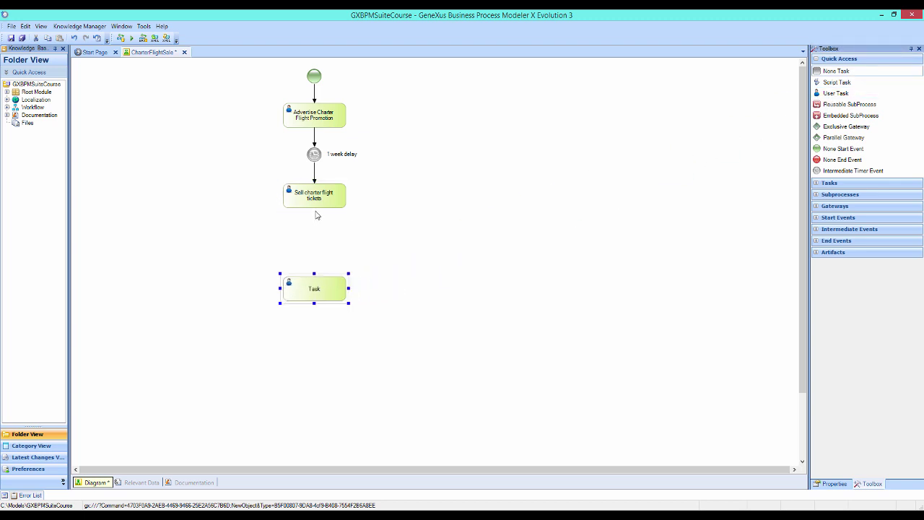
pyautogui.moveTo(315, 216); pyautogui.dragTo(314, 278)
pyautogui.doubleClick(328, 291)
pyautogui.write('End sales and enable flight')
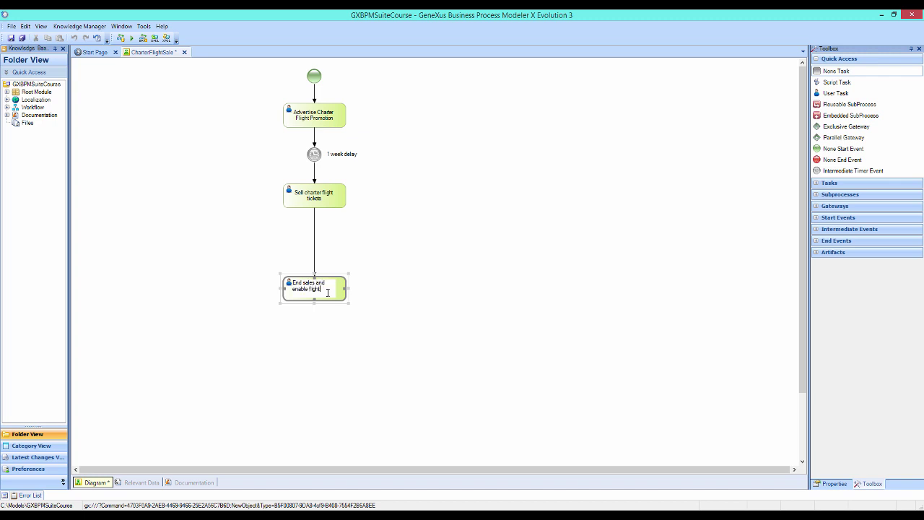
pyautogui.press('Return')
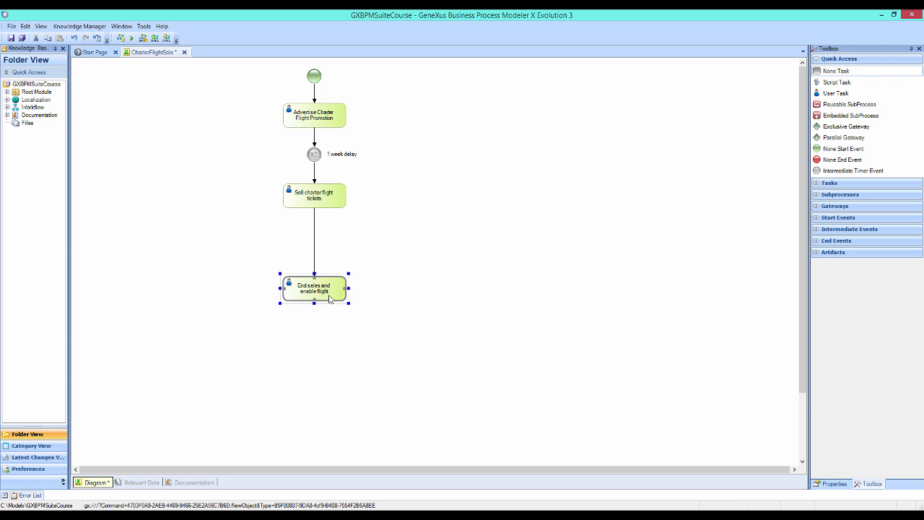
# Add a script task named "End promotion" below the End sales and enable flight task and connect that task to it.
pyautogui.moveTo(836, 82); pyautogui.dragTo(316, 371)
pyautogui.moveTo(314, 301); pyautogui.dragTo(314, 368)
pyautogui.write('Fri promot')
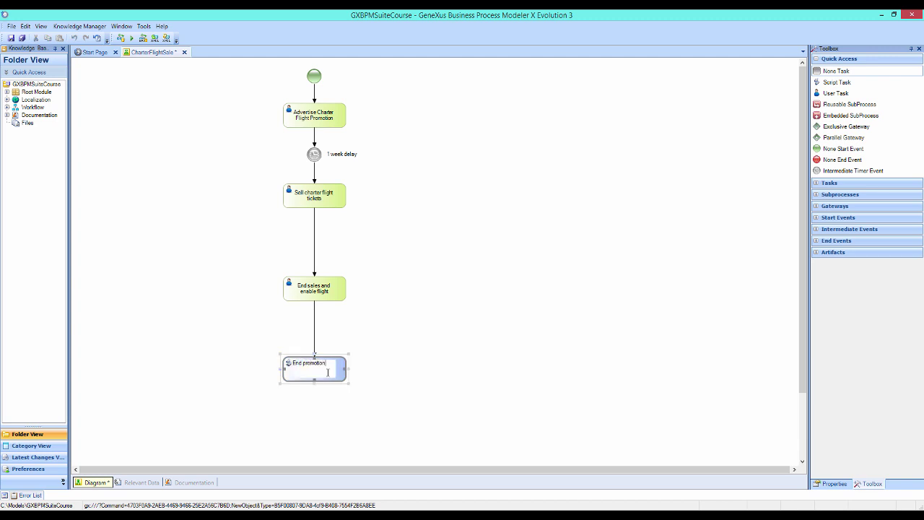
pyautogui.press('Return')
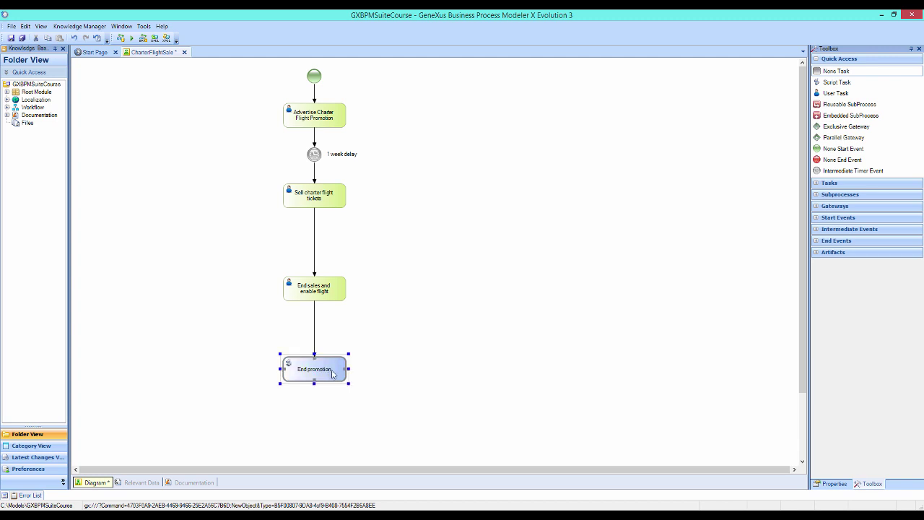
# Add a None End Event named "Process ends successfully" below the End promotion task and connect the task to it.
pyautogui.moveTo(837, 159); pyautogui.dragTo(314, 420)
pyautogui.moveTo(314, 385); pyautogui.dragTo(314, 422)
pyautogui.write('Process ends successfully')
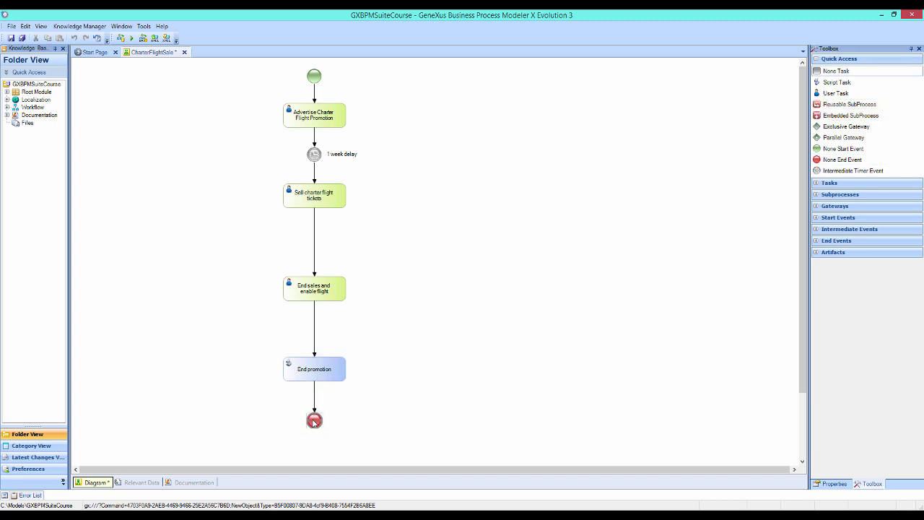
pyautogui.click(314, 421)
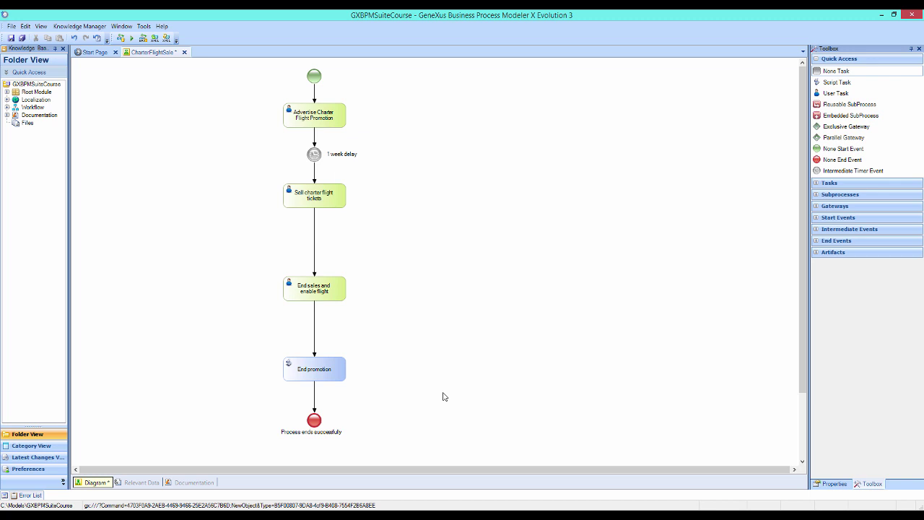
# Add an intermediate timer event named "3 months deadline" on a separate branch from the start event, with its label beside the symbol.
pyautogui.moveTo(848, 170); pyautogui.dragTo(208, 124)
pyautogui.moveTo(304, 76); pyautogui.dragTo(209, 124)
pyautogui.write('3 months deadline')
pyautogui.press('Return')
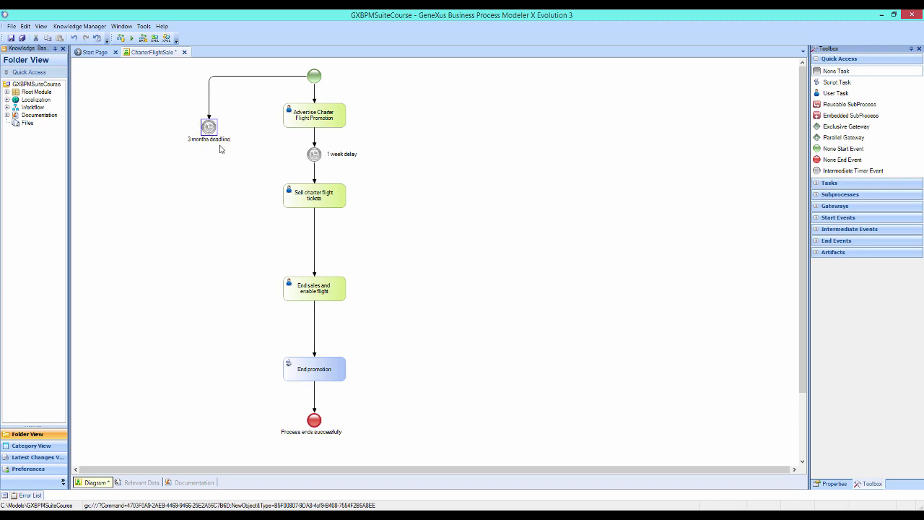
pyautogui.moveTo(212, 140); pyautogui.dragTo(180, 135)
# Set the 3 months deadline timer's time unit to Days and its lapse expression rule to 90.
pyautogui.click(894, 104)
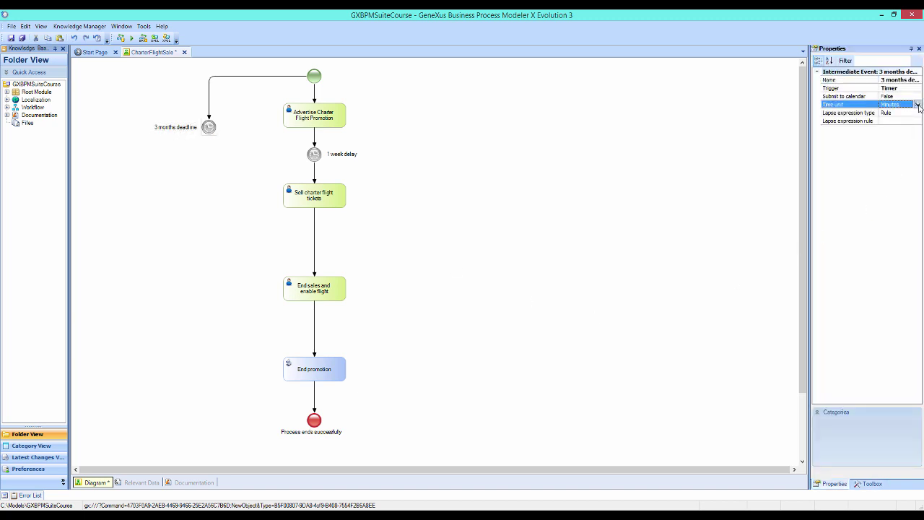
pyautogui.click(917, 105)
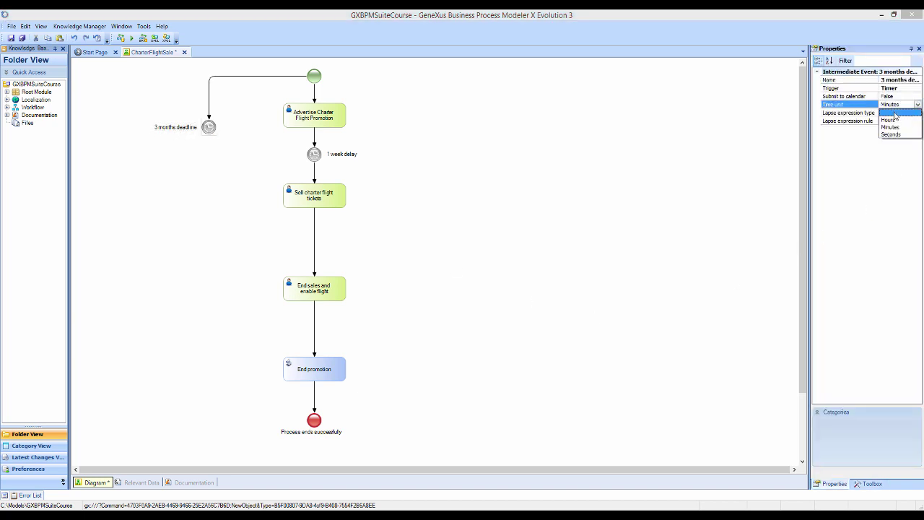
pyautogui.click(889, 113)
pyautogui.click(895, 120)
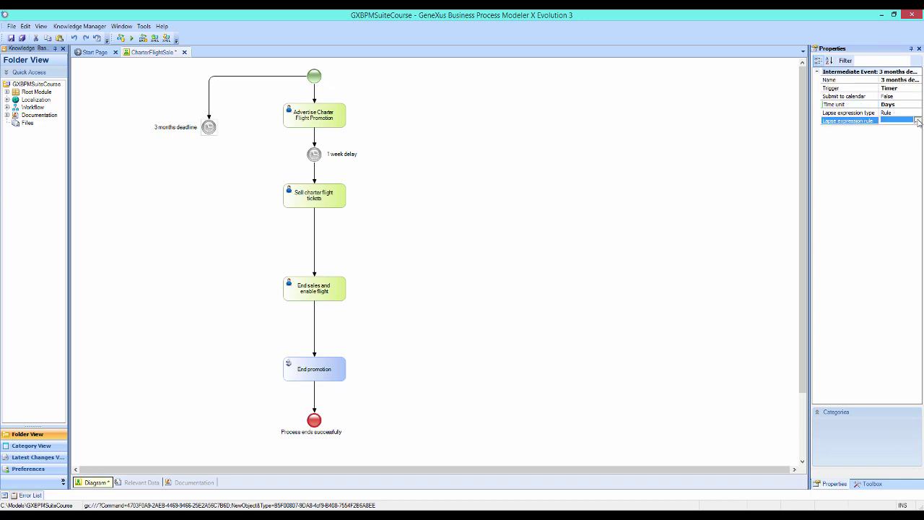
pyautogui.click(918, 121)
pyautogui.write('90')
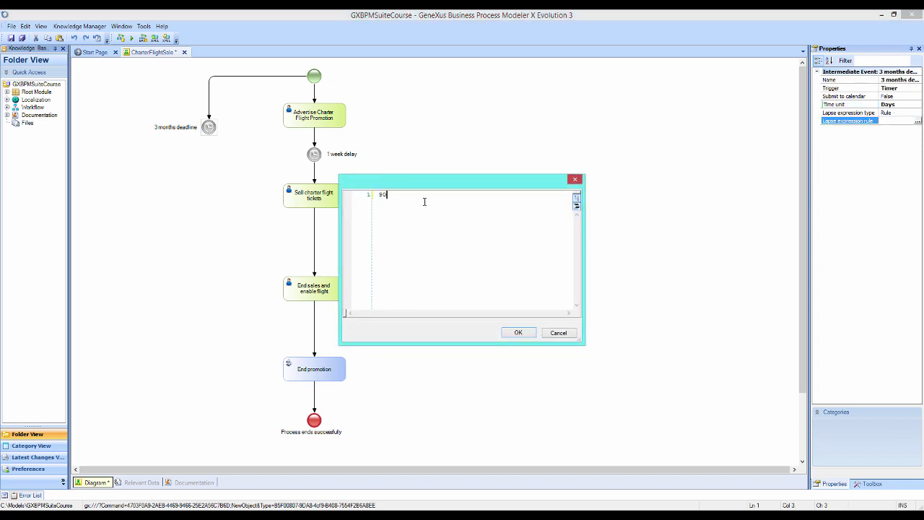
pyautogui.click(517, 332)
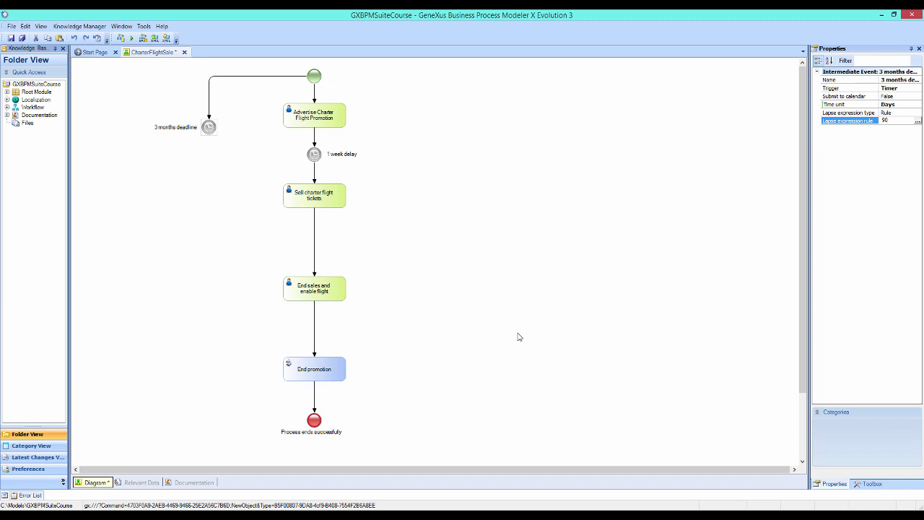
# Add a Terminate end event named "Process finish" below the 3 months deadline timer and connect the timer to it.
pyautogui.click(868, 483)
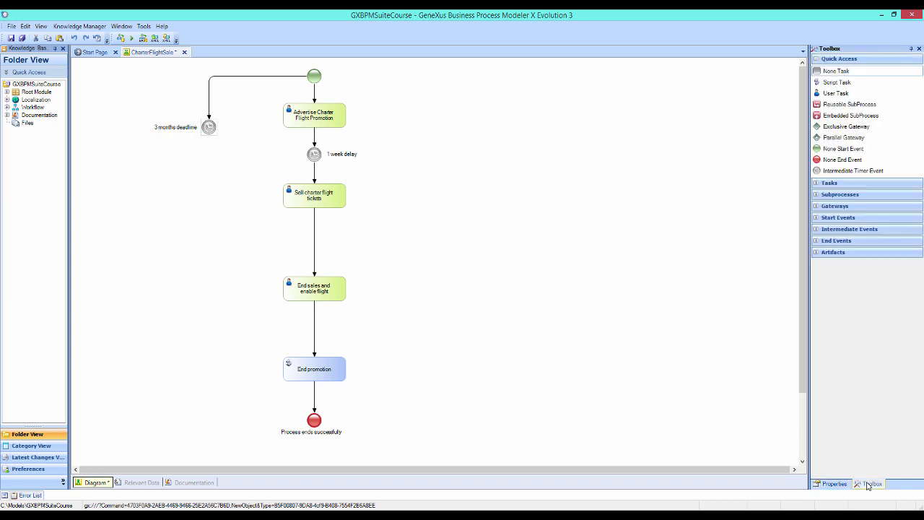
pyautogui.click(817, 243)
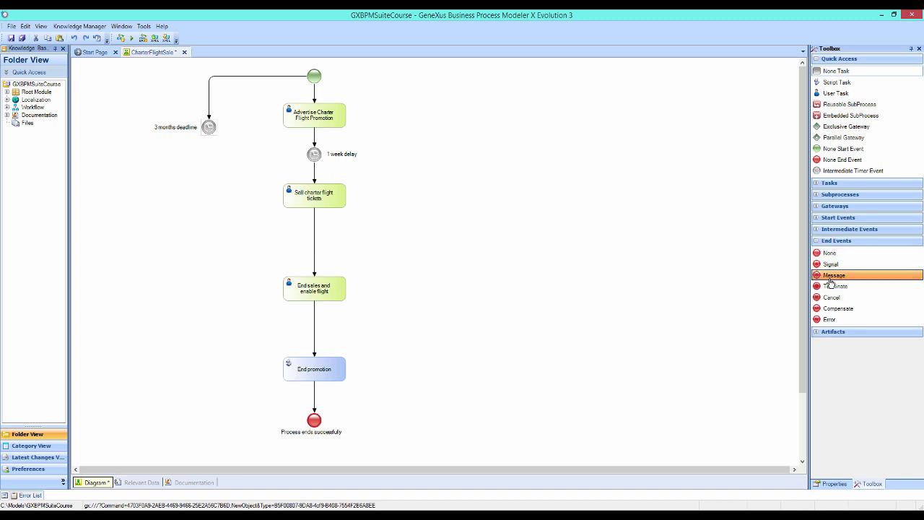
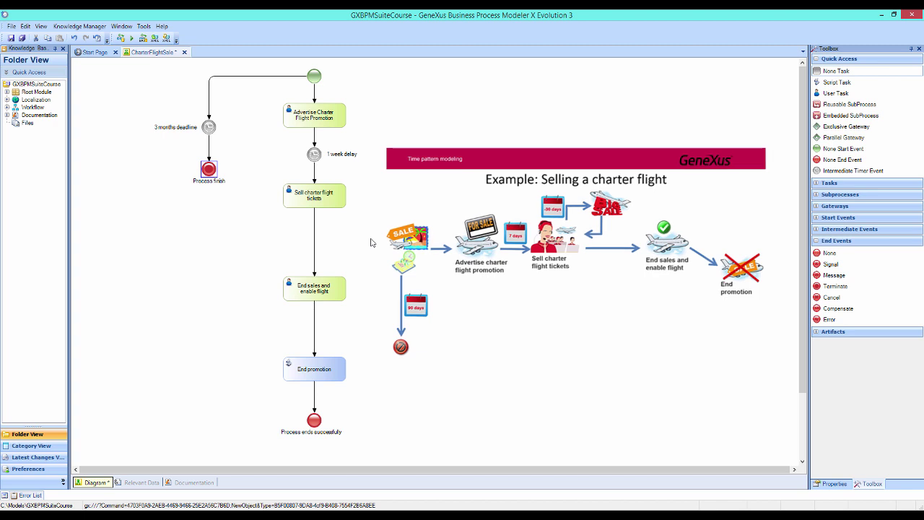
pyautogui.click(396, 244)
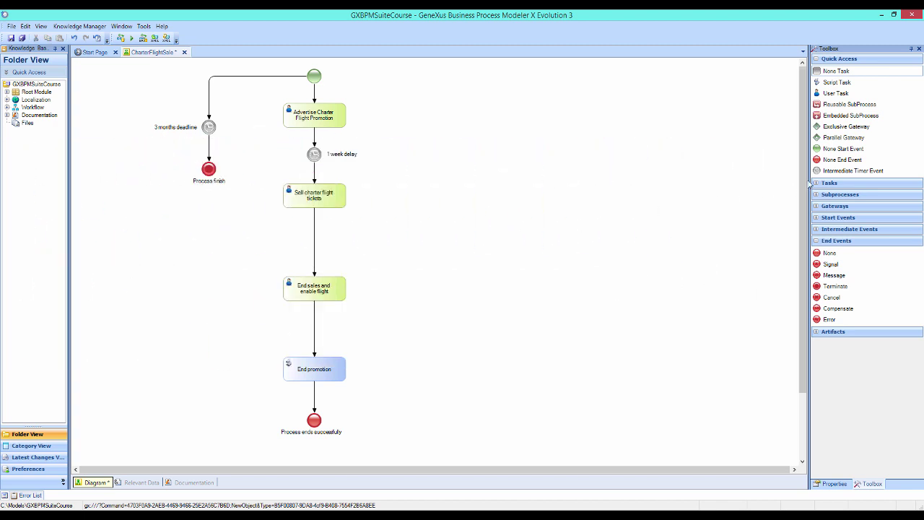
# Attach an intermediate timer event named "-30 days" to the Sell charter flight tickets task and place its label beside the task.
pyautogui.moveTo(823, 171); pyautogui.dragTo(338, 186)
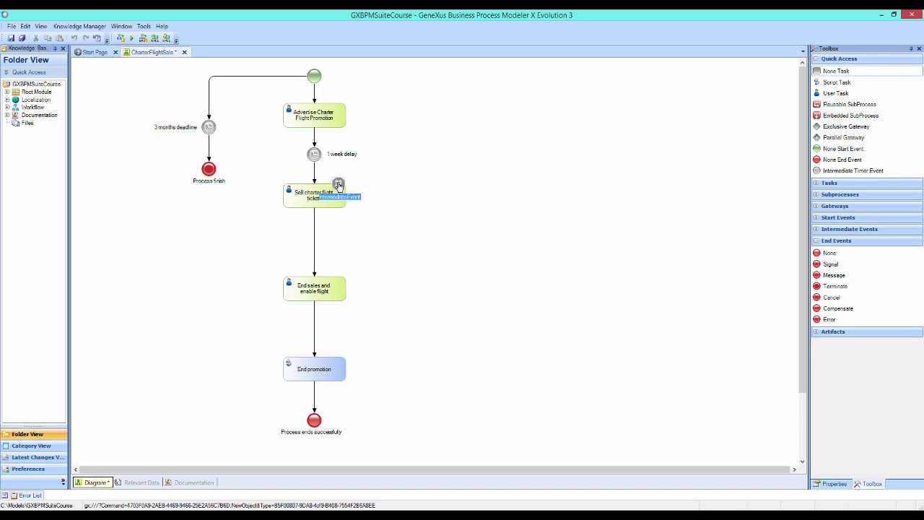
pyautogui.write('30 days')
pyautogui.press('Return')
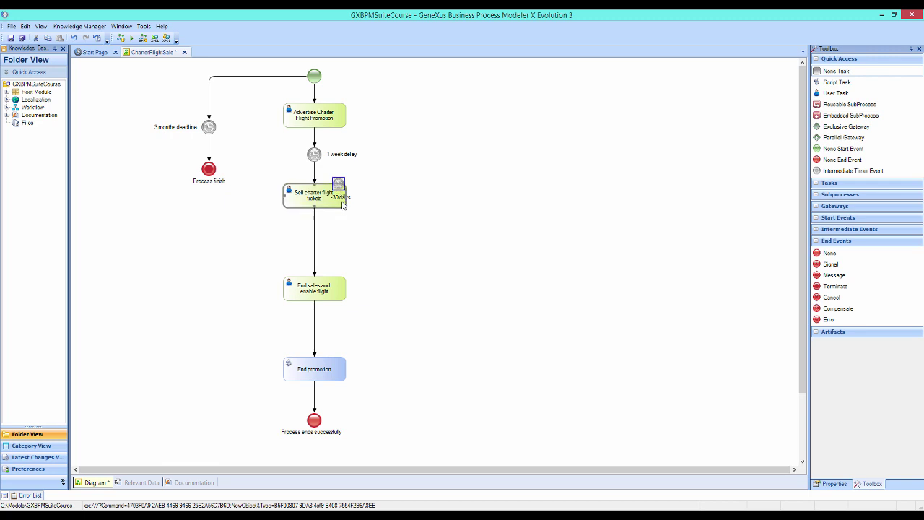
pyautogui.moveTo(343, 201); pyautogui.dragTo(362, 192)
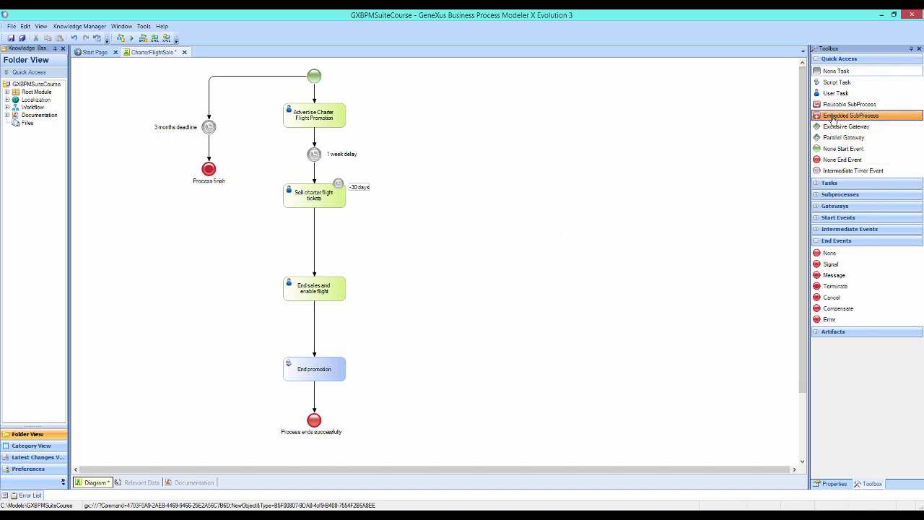
# Add an embedded subprocess named "Big sale", connect the -30 days timer to it, and connect it to a new None end event.
pyautogui.moveTo(832, 119); pyautogui.dragTo(437, 177)
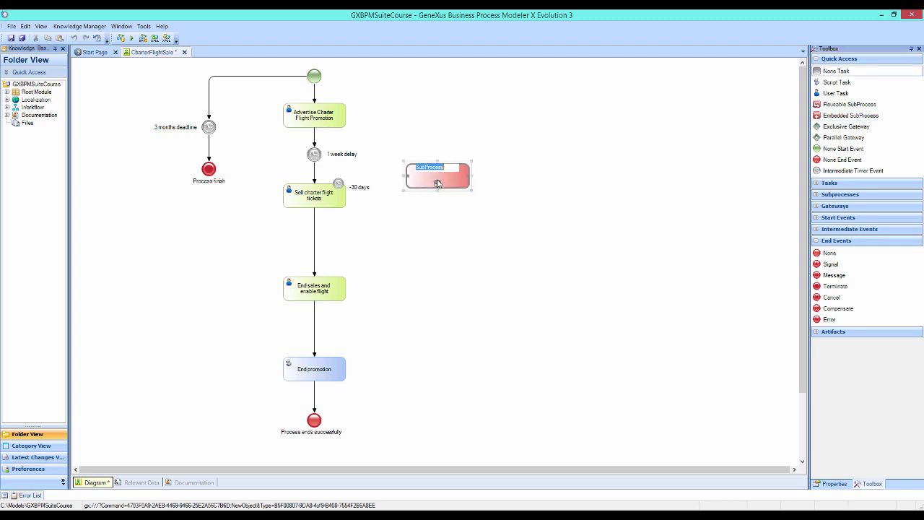
pyautogui.write('Big sale')
pyautogui.press('Return')
pyautogui.moveTo(339, 184); pyautogui.dragTo(415, 173)
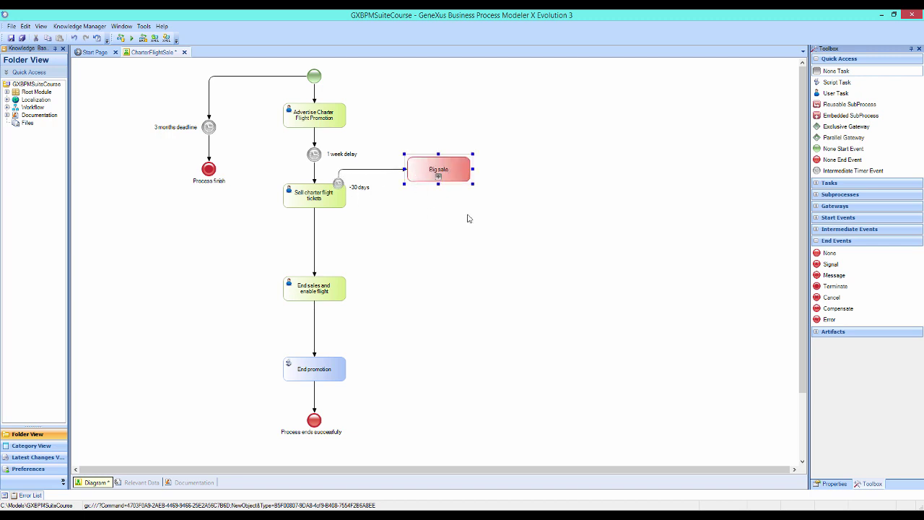
pyautogui.moveTo(831, 161); pyautogui.dragTo(514, 170)
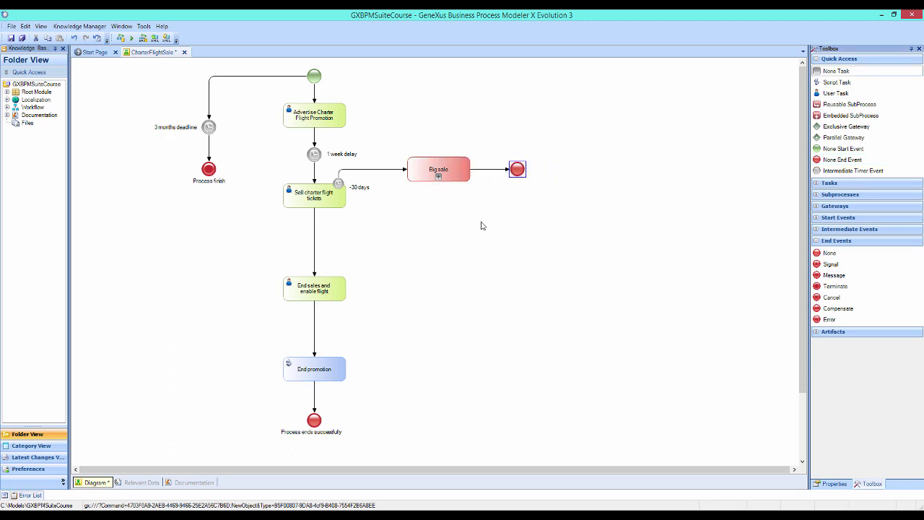
# Set the timer usage of the -30 days timer on the Sell charter flight tickets task to Warning.
pyautogui.click(338, 184)
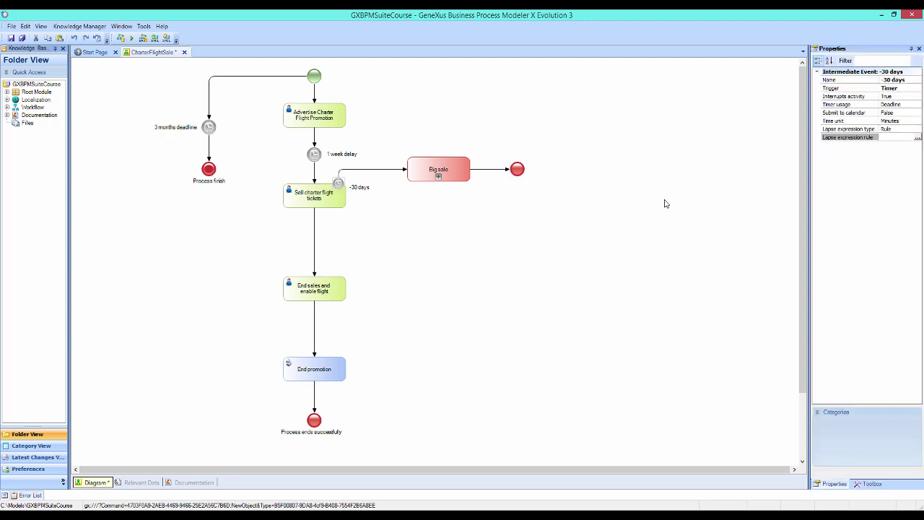
pyautogui.click(918, 105)
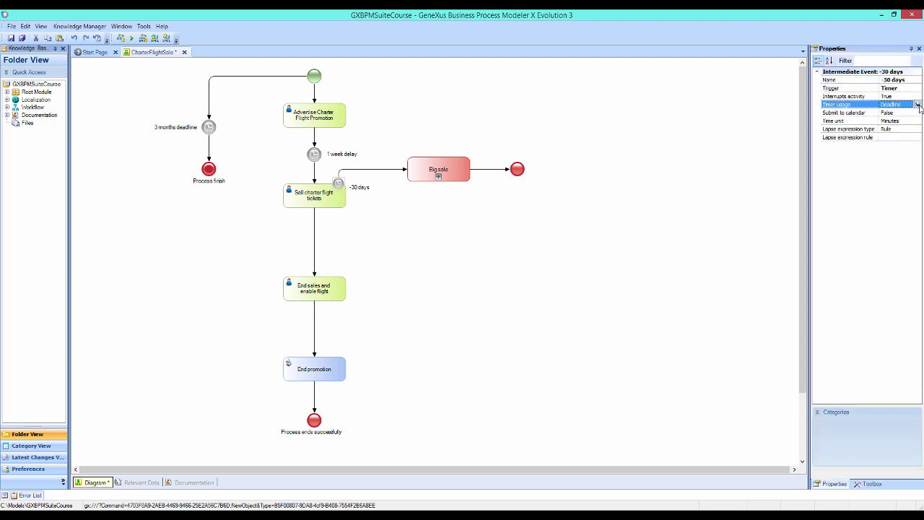
pyautogui.click(918, 105)
pyautogui.click(898, 125)
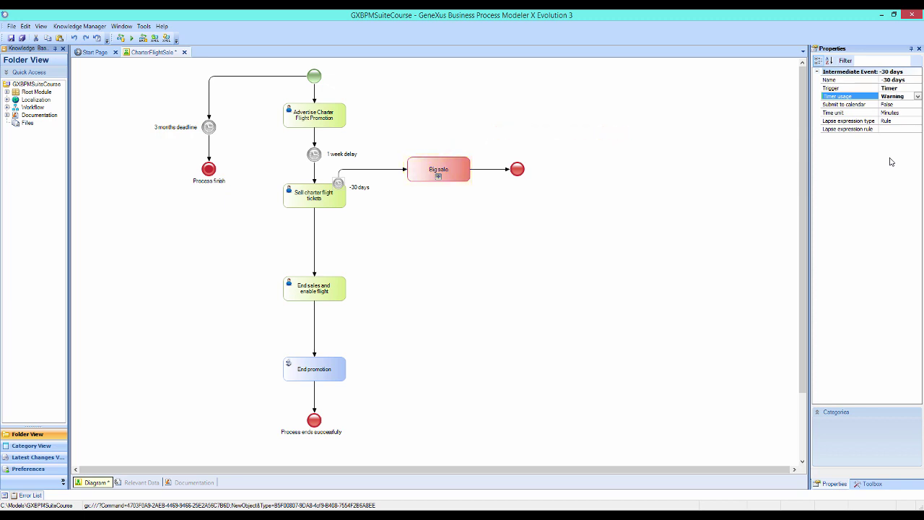
# Set the -30 days timer's time unit to Days and its lapse expression rule to 53.
pyautogui.click(918, 113)
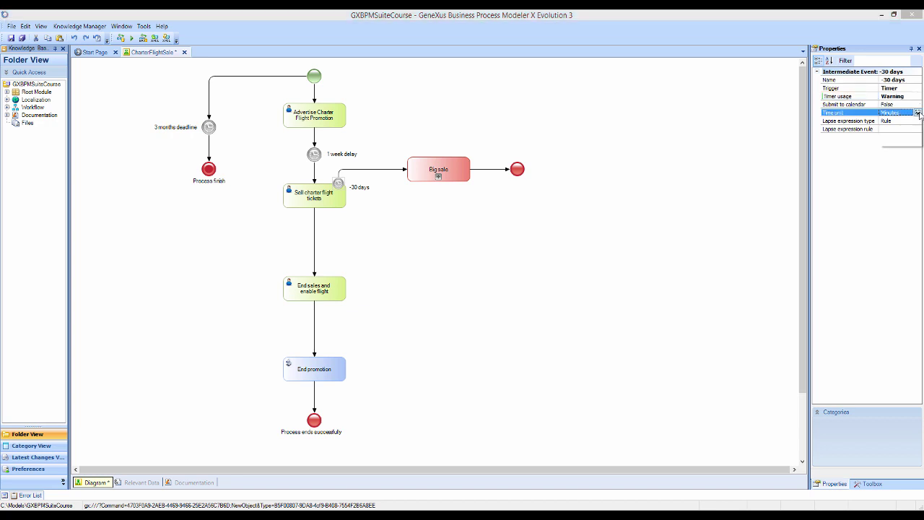
pyautogui.click(892, 120)
pyautogui.click(915, 128)
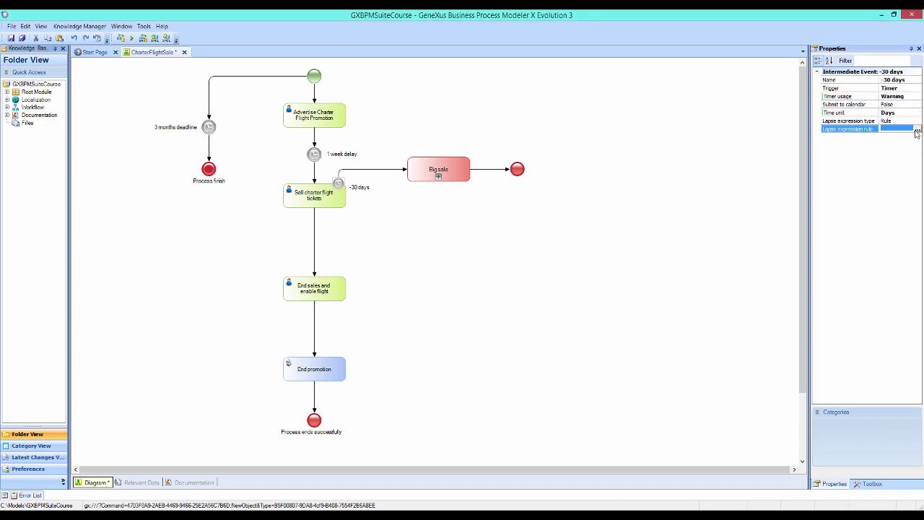
pyautogui.click(916, 128)
pyautogui.write('53')
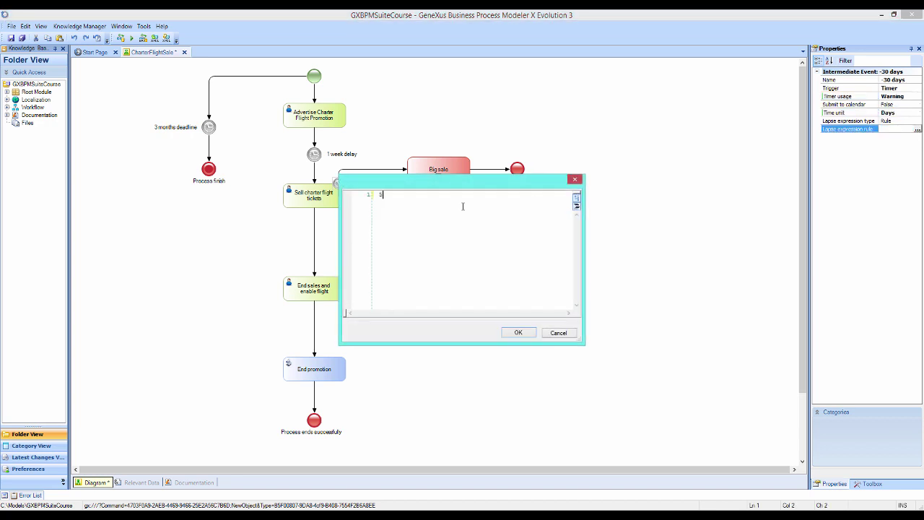
pyautogui.click(516, 331)
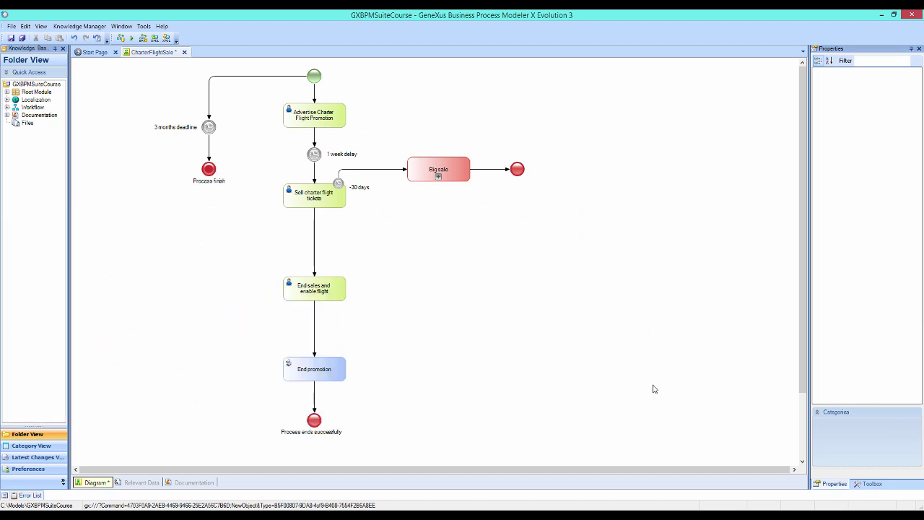
# Attach an intermediate timer event named "-10 days" to the Sell charter flight tickets task and place its label beside the symbol.
pyautogui.click(859, 485)
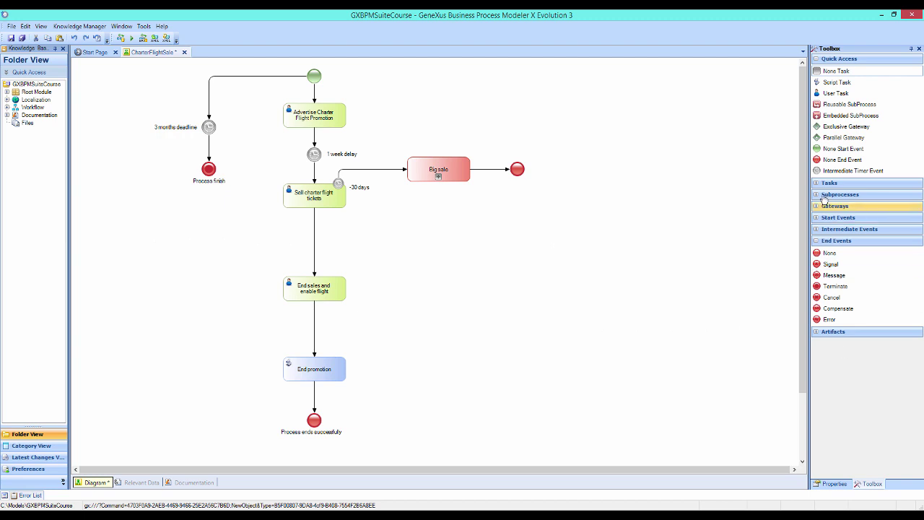
pyautogui.moveTo(851, 170); pyautogui.dragTo(338, 208)
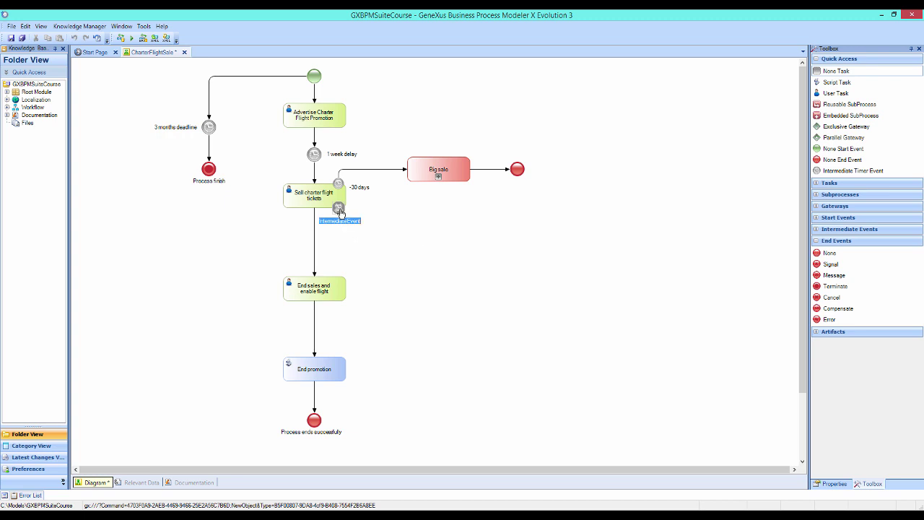
pyautogui.write('-10 days')
pyautogui.press('Return')
pyautogui.moveTo(342, 224); pyautogui.dragTo(361, 214)
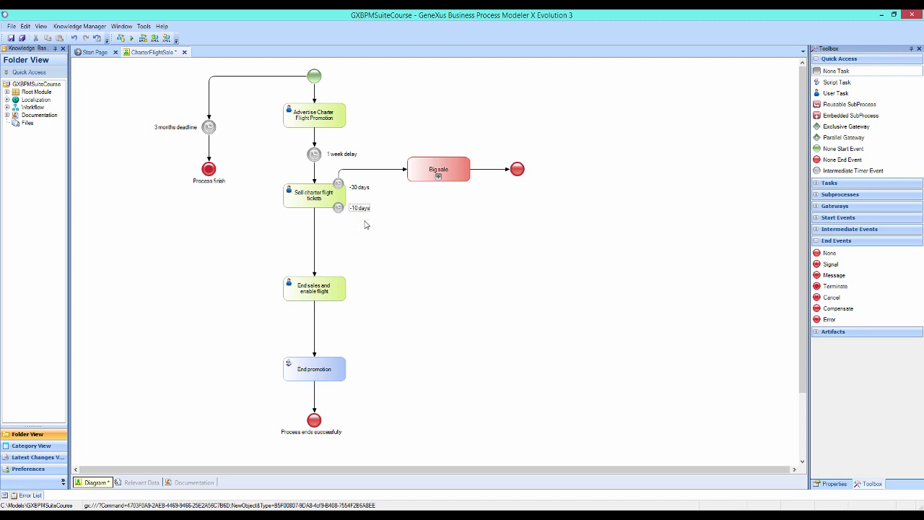
# Add a user task named "50% Off" below Big sale and connect it between the -10 days timer and Big sale's end event.
pyautogui.moveTo(833, 97); pyautogui.dragTo(438, 233)
pyautogui.write('50% Off')
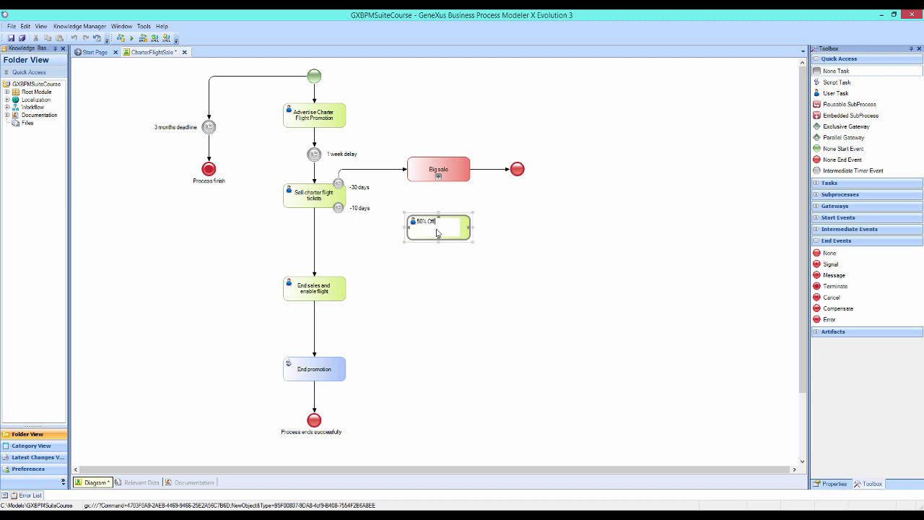
pyautogui.press('Return')
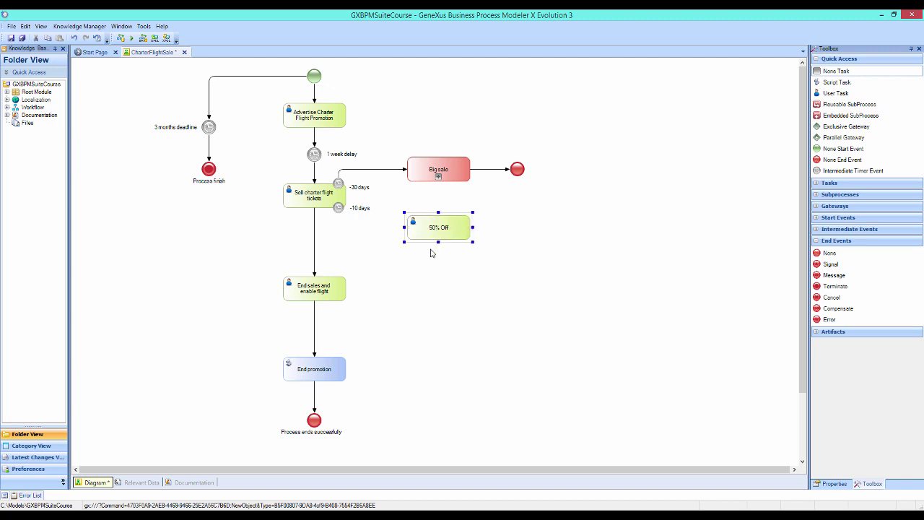
pyautogui.click(432, 253)
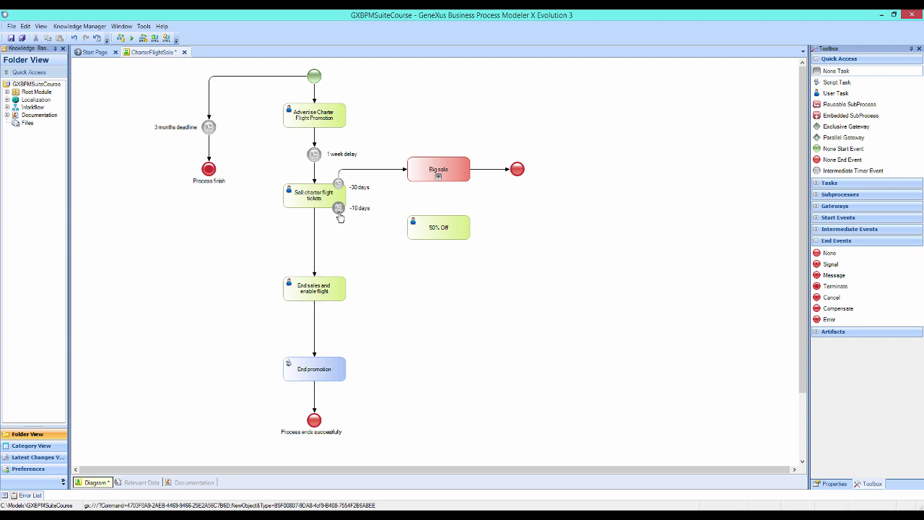
pyautogui.moveTo(338, 208); pyautogui.dragTo(405, 232)
pyautogui.moveTo(468, 237); pyautogui.dragTo(518, 181)
# Set the -10 days timer's Interrupts activity property to False and its timer usage to None.
pyautogui.click(338, 207)
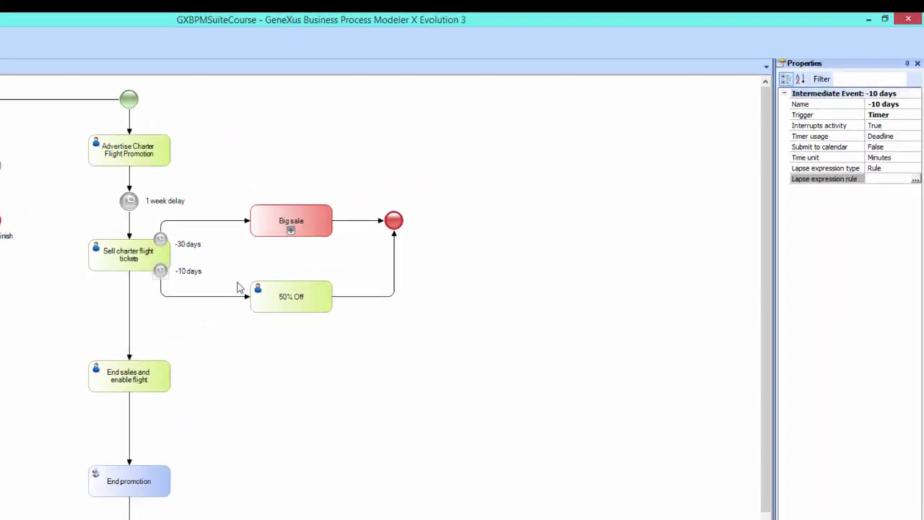
pyautogui.click(916, 127)
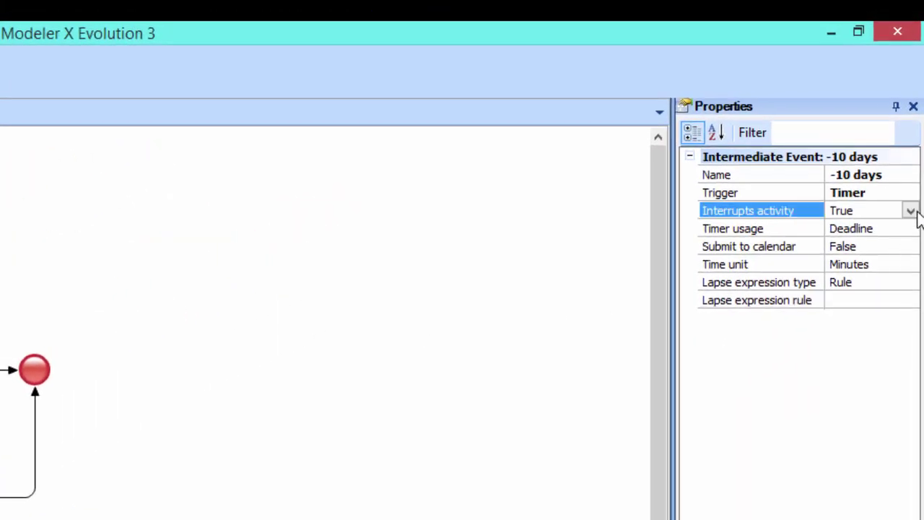
pyautogui.click(911, 211)
pyautogui.click(870, 250)
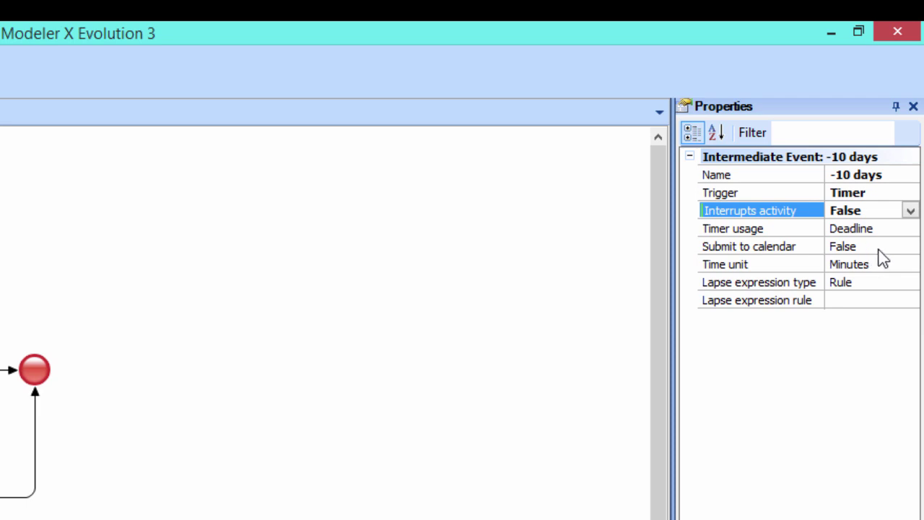
pyautogui.click(903, 229)
pyautogui.click(910, 228)
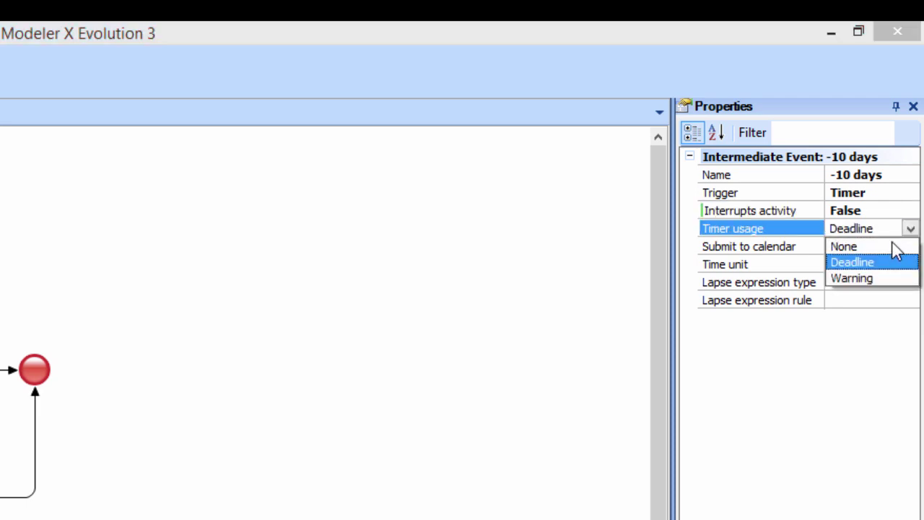
pyautogui.click(852, 247)
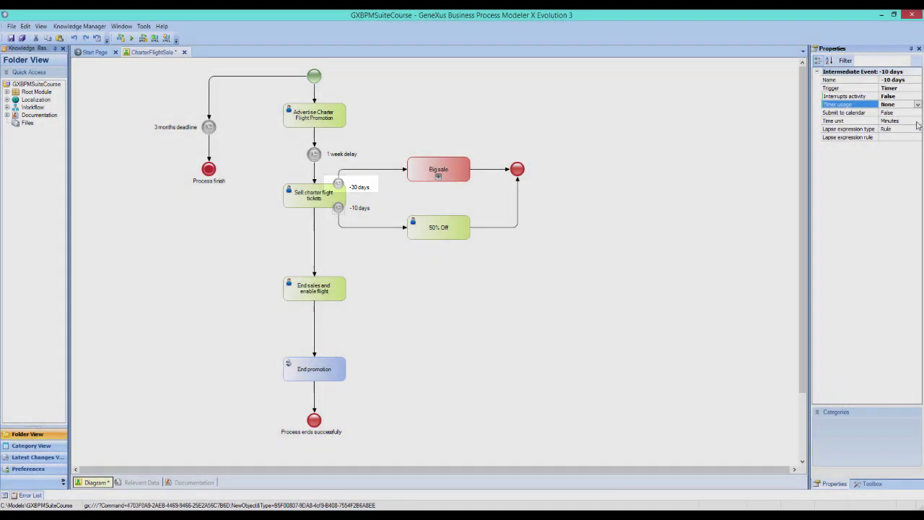
# Set the -10 days timer's time unit to Days and fill in its lapse expression rule.
pyautogui.click(918, 121)
pyautogui.click(918, 122)
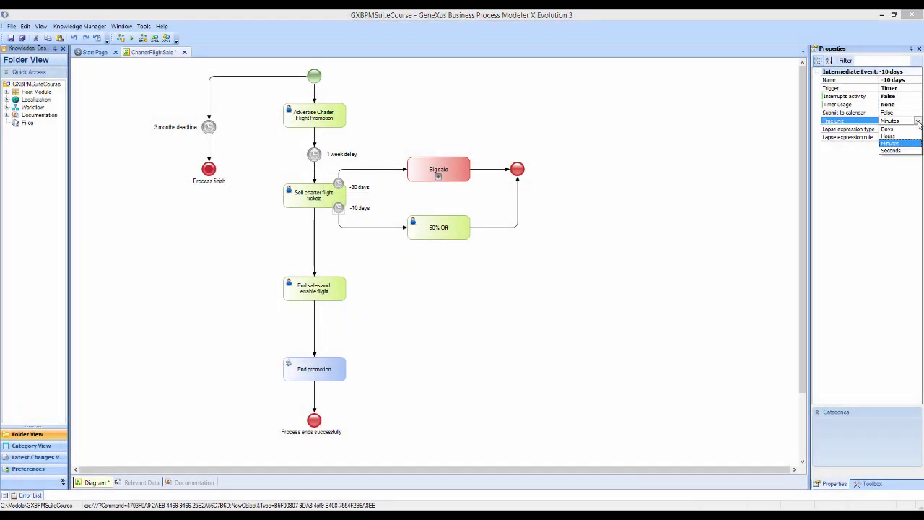
pyautogui.click(892, 129)
pyautogui.click(895, 137)
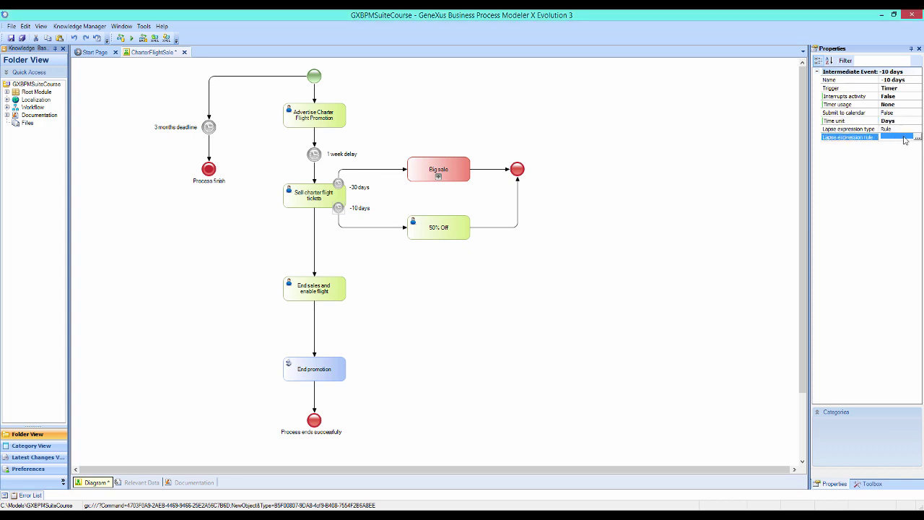
pyautogui.click(918, 137)
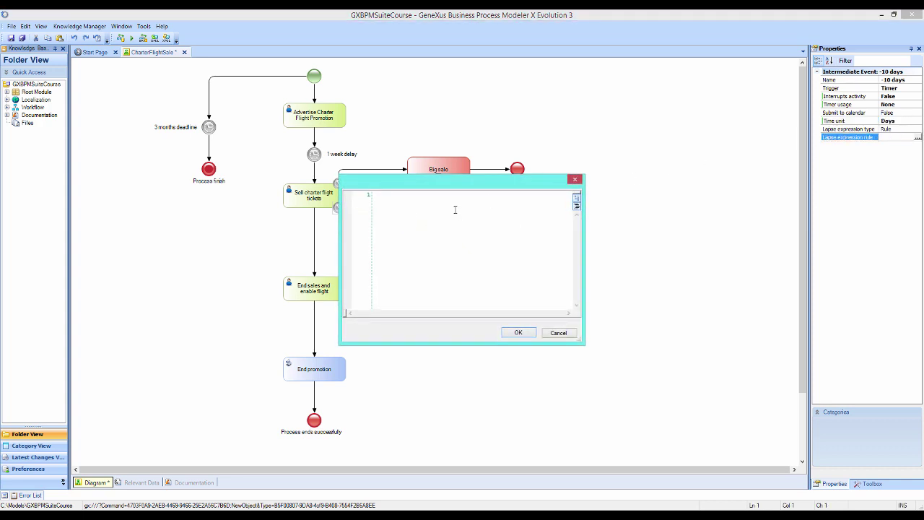
pyautogui.click(517, 332)
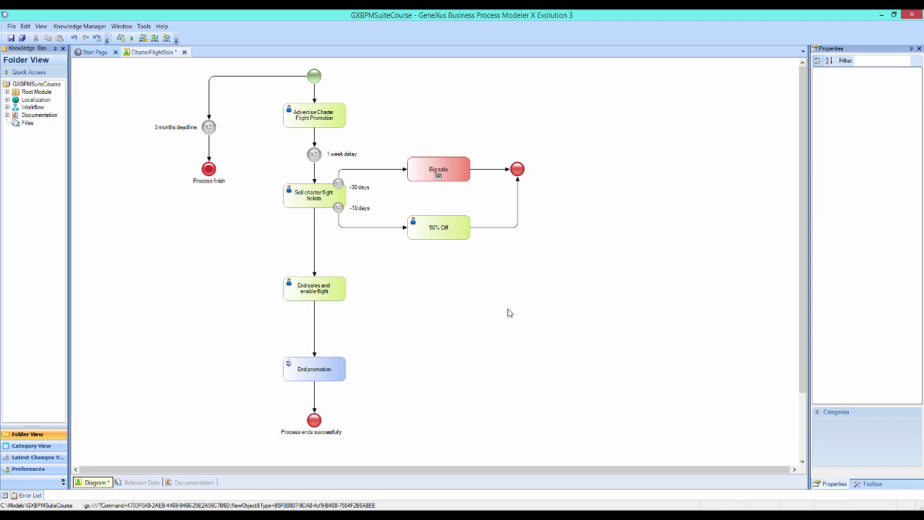
# Attach an intermediate timer event named "-3 days" to the lower-left corner of the Sell charter flight tickets task, with its label beside it.
pyautogui.click(863, 483)
pyautogui.moveTo(823, 173); pyautogui.dragTo(288, 209)
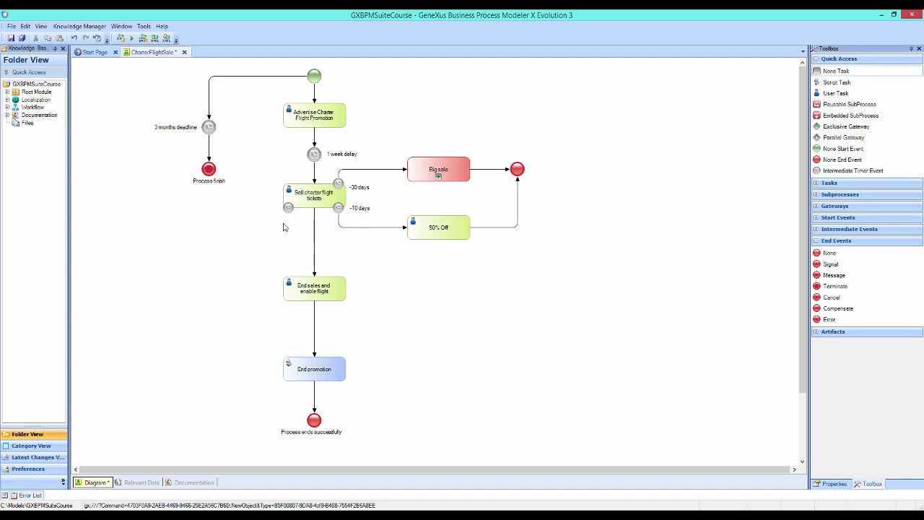
pyautogui.doubleClick(288, 209)
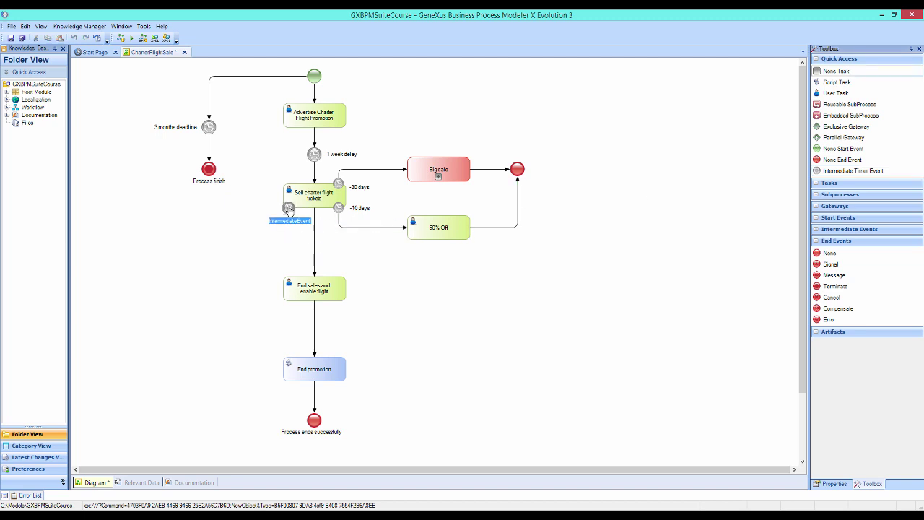
pyautogui.write('-3 days')
pyautogui.click(278, 216)
pyautogui.moveTo(272, 220); pyautogui.dragTo(271, 210)
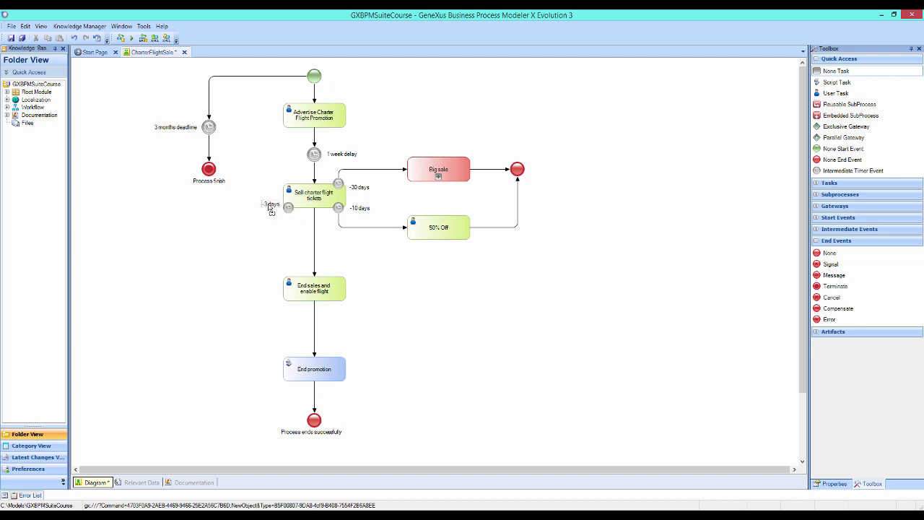
# Set the -3 days timer's time unit to Days and its lapse expression rule to 80.
pyautogui.click(288, 208)
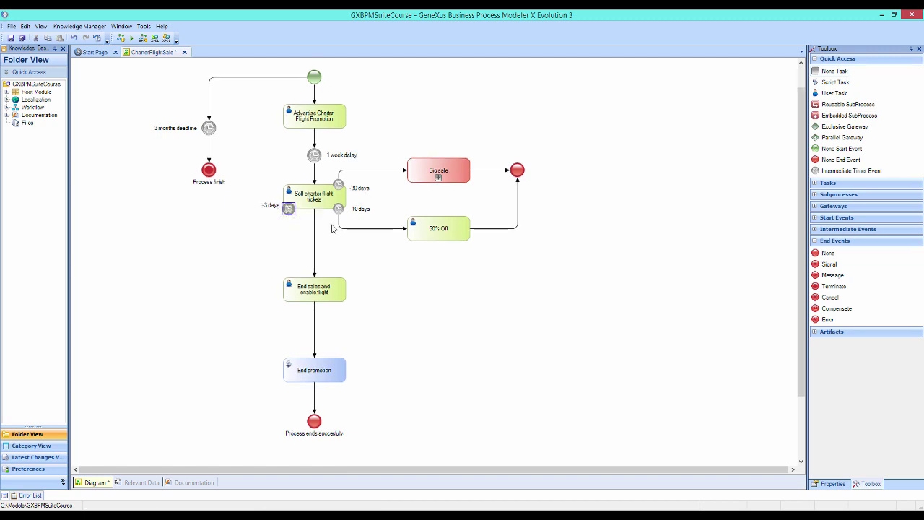
pyautogui.click(831, 483)
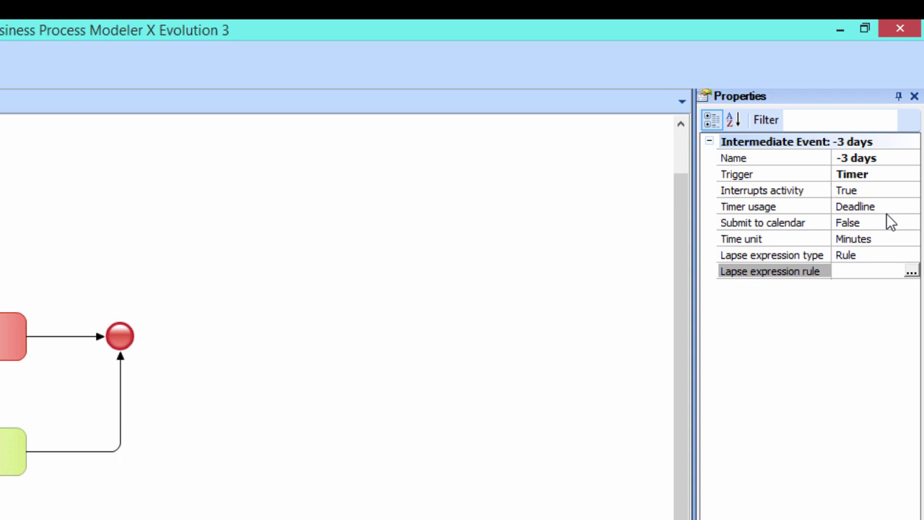
pyautogui.click(912, 241)
pyautogui.click(912, 240)
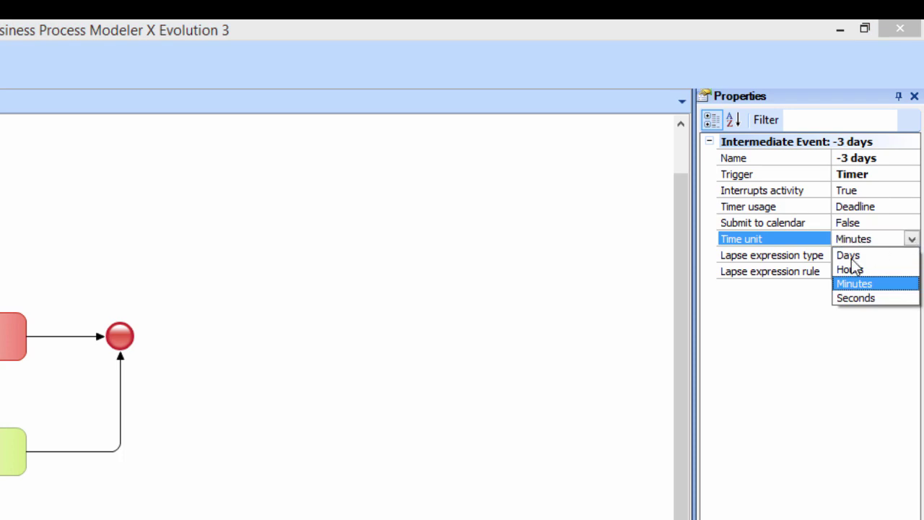
pyautogui.click(849, 257)
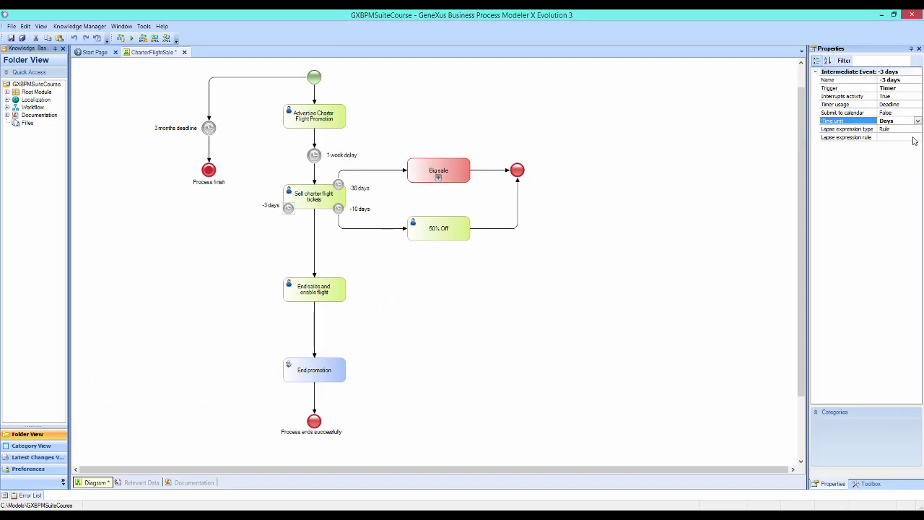
pyautogui.click(913, 137)
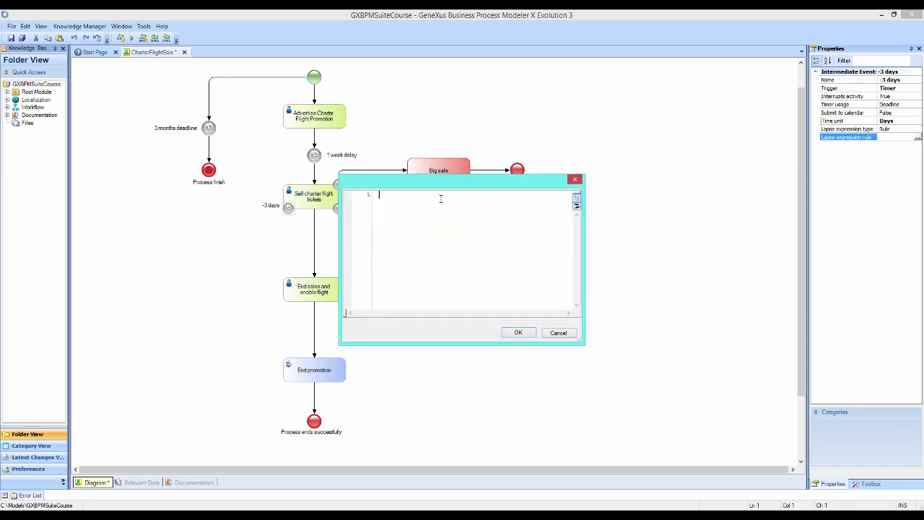
pyautogui.write('80')
pyautogui.click(518, 332)
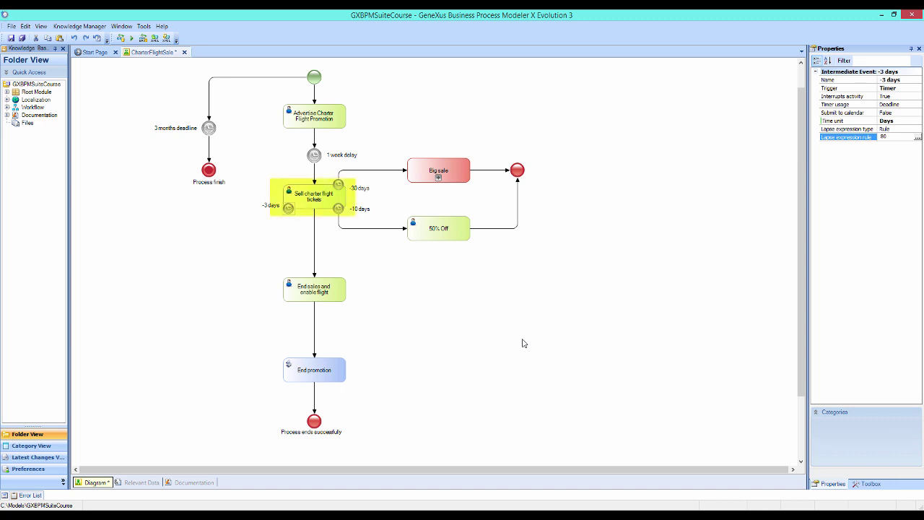
pyautogui.click(860, 485)
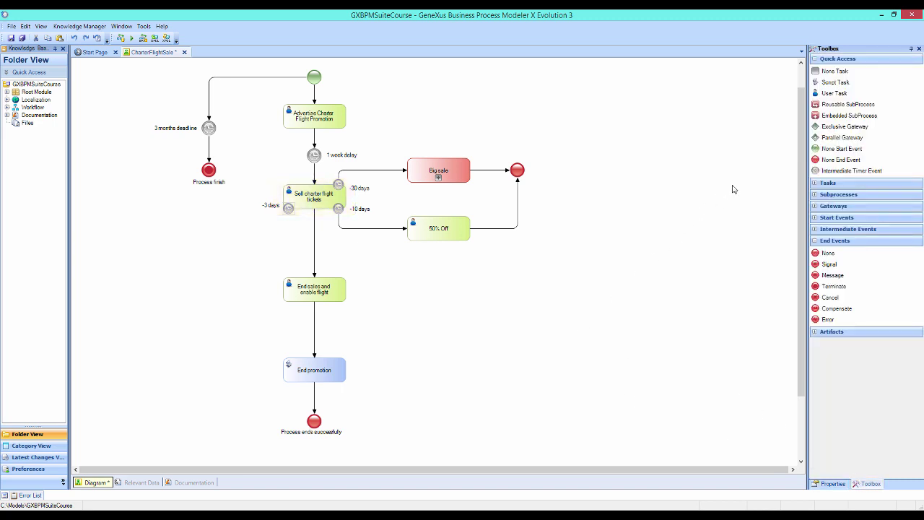
# Add an exclusive gateway named "More than 95% sold?" below and to the left of the Sell charter flight tickets task.
pyautogui.click(827, 128)
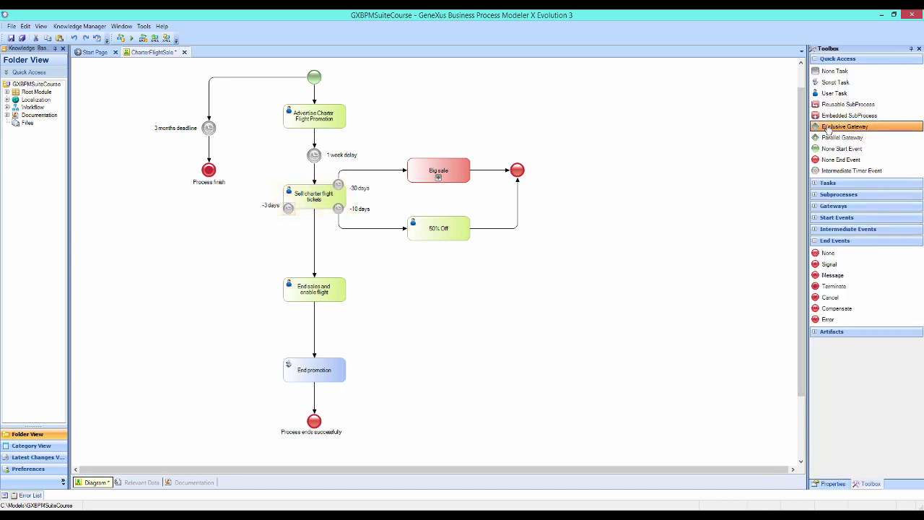
pyautogui.moveTo(828, 128); pyautogui.dragTo(326, 247)
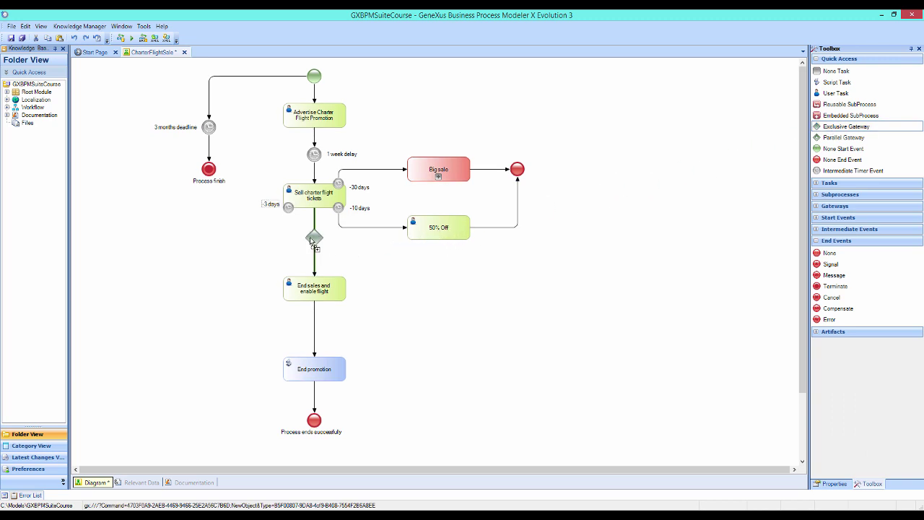
pyautogui.moveTo(270, 243)
pyautogui.mouseDown()
pyautogui.moveTo(246, 251)
pyautogui.moveTo(268, 240)
pyautogui.mouseUp()
pyautogui.write('More than 95% sold?')
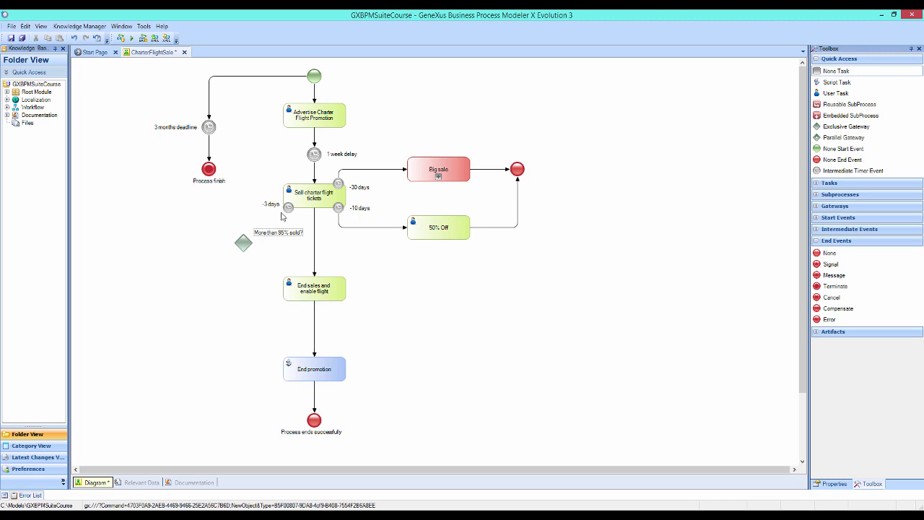
# Connect the -3 days timer to the gateway, and the gateway to End sales and enable flight with a flow labelled "Yes".
pyautogui.moveTo(288, 208); pyautogui.dragTo(243, 238)
pyautogui.moveTo(252, 246); pyautogui.dragTo(298, 278)
pyautogui.click(272, 246)
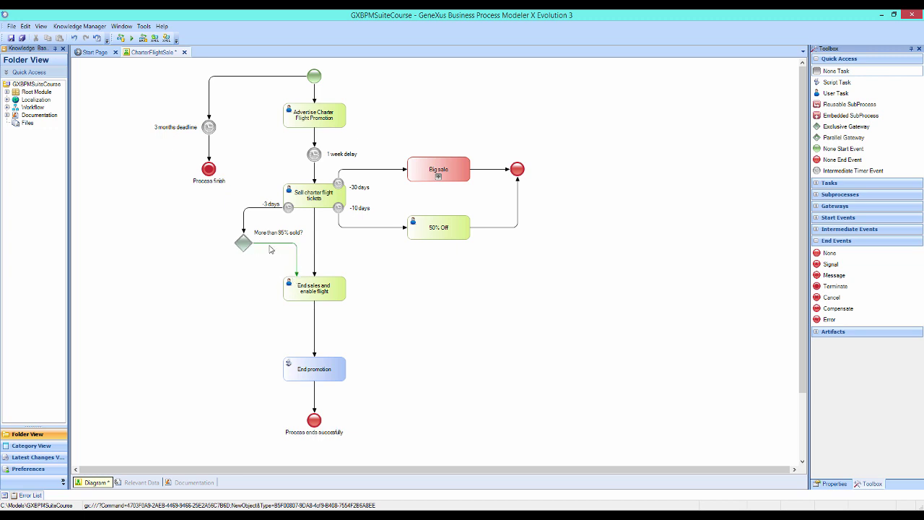
pyautogui.click(271, 244)
pyautogui.click(271, 248)
pyautogui.moveTo(294, 247); pyautogui.dragTo(262, 259)
# Add a user task named "Manager's authorization" to the left of End sales and enable flight, and connect the gateway to it.
pyautogui.moveTo(839, 94); pyautogui.dragTo(200, 289)
pyautogui.write('Manager')
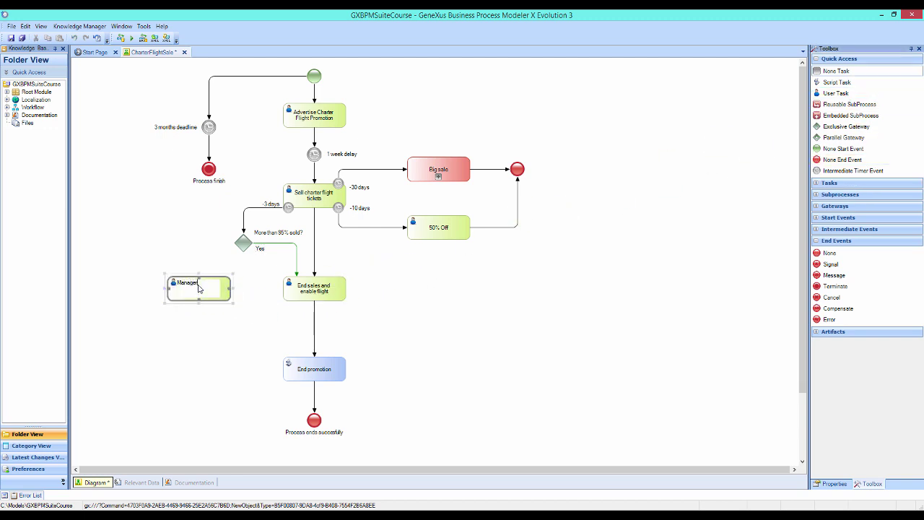
pyautogui.write("'s authorize")
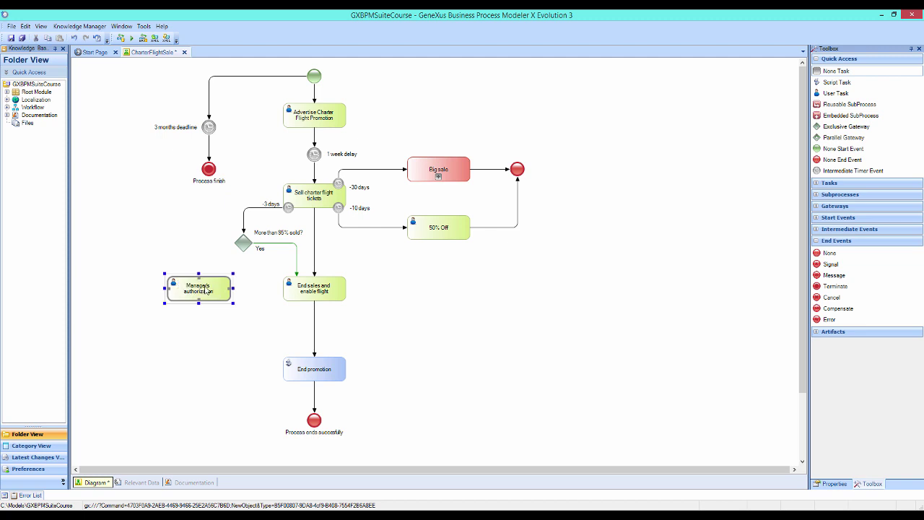
pyautogui.press('Return')
pyautogui.moveTo(241, 244)
pyautogui.mouseDown()
pyautogui.moveTo(198, 252)
pyautogui.moveTo(198, 274)
pyautogui.mouseUp()
# Set the condition type of the flow from the gateway to Manager's authorization to Default.
pyautogui.press('F4')
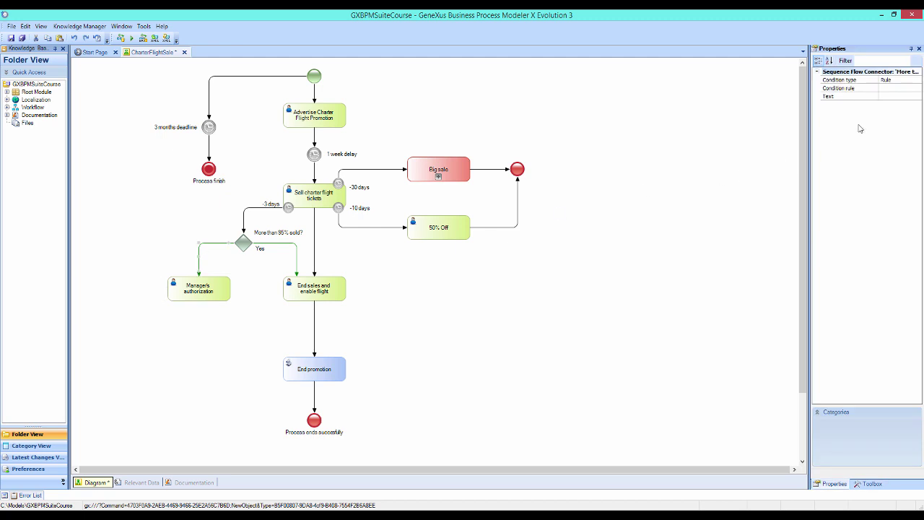
pyautogui.click(917, 80)
pyautogui.click(917, 80)
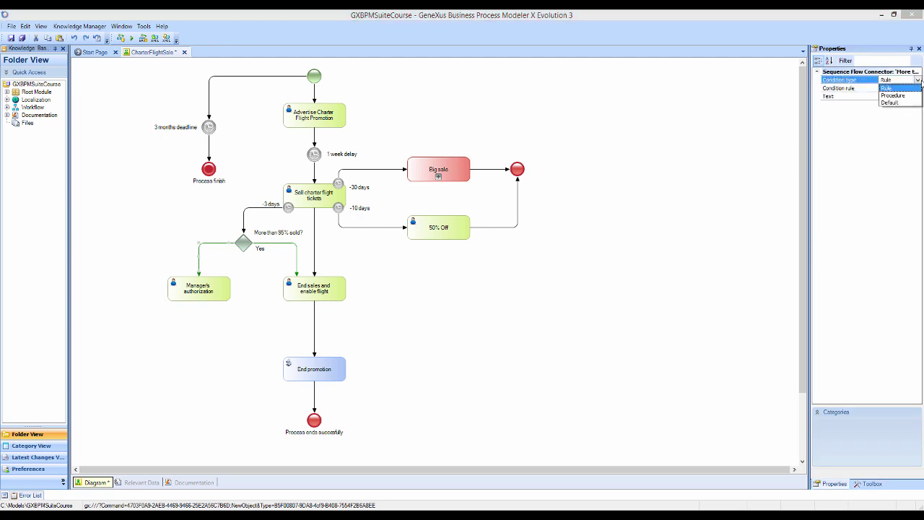
pyautogui.click(894, 103)
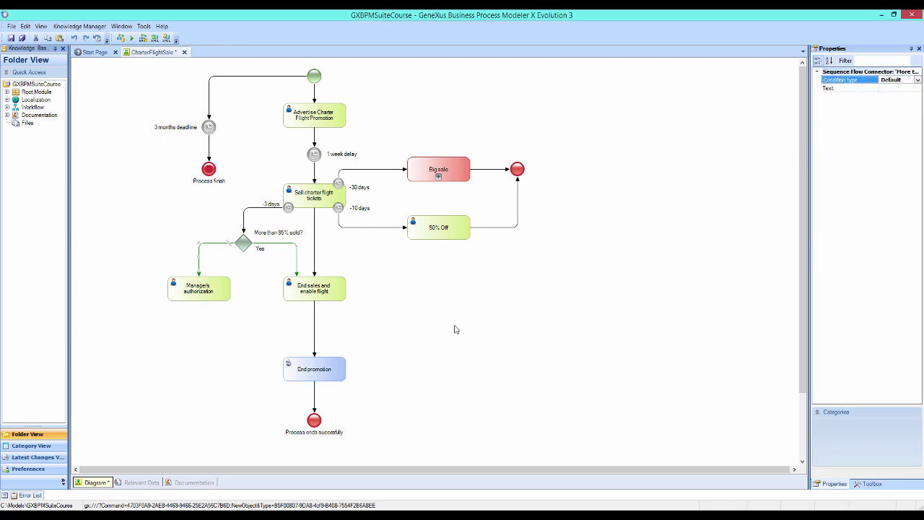
# Label the flow to Manager's authorization "No" and place the label just below the line, near the gateway.
pyautogui.click(222, 245)
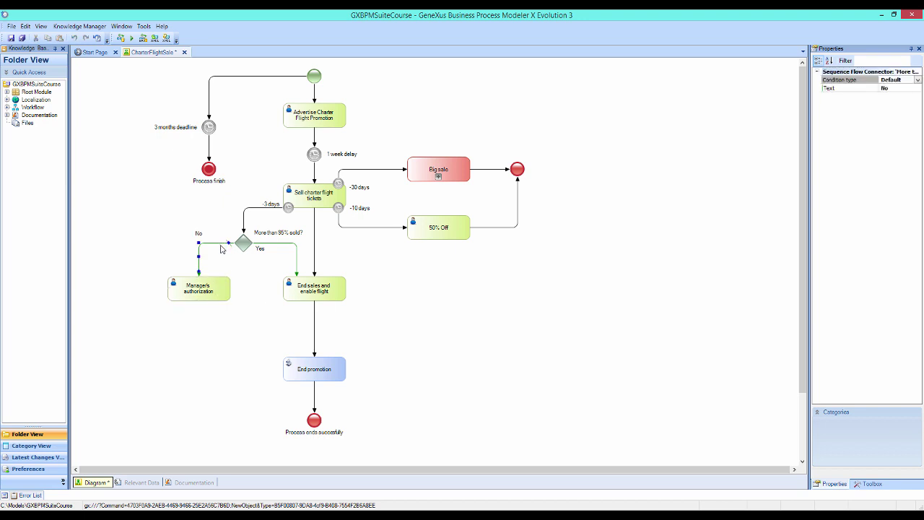
pyautogui.click(199, 236)
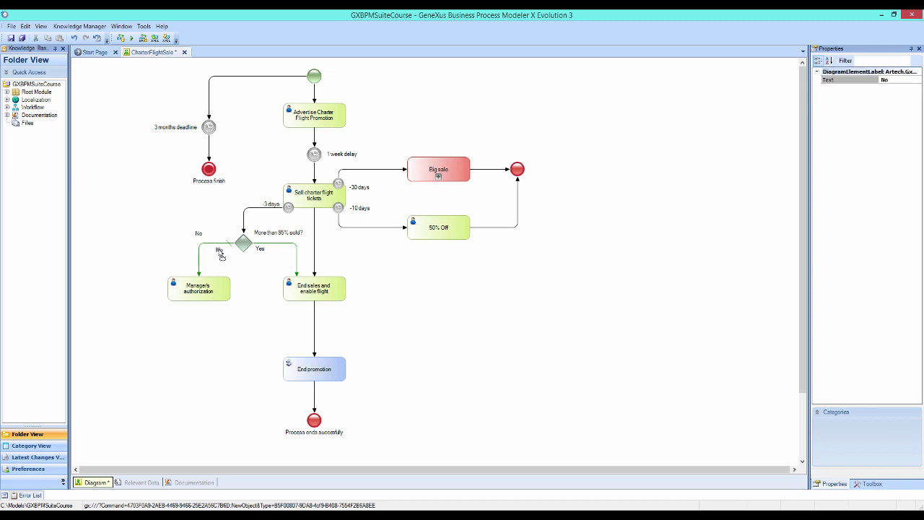
pyautogui.moveTo(220, 254); pyautogui.dragTo(221, 254)
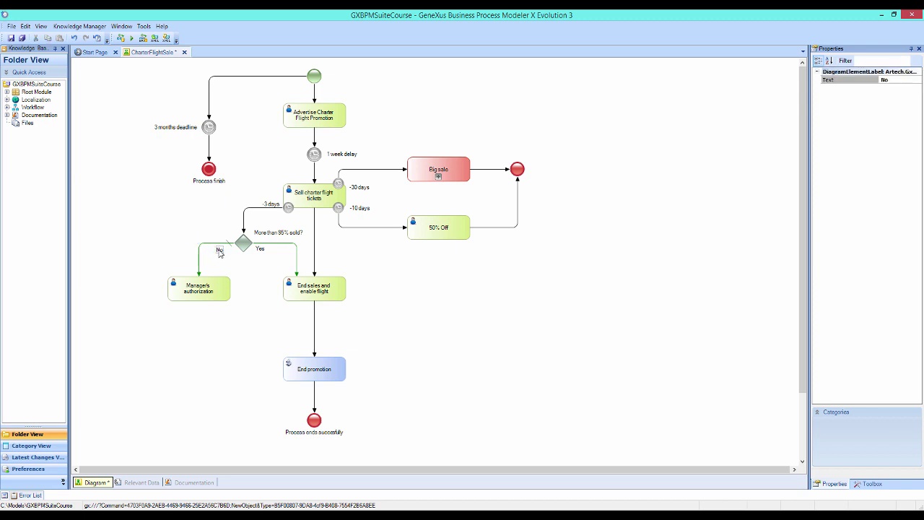
pyautogui.click(386, 321)
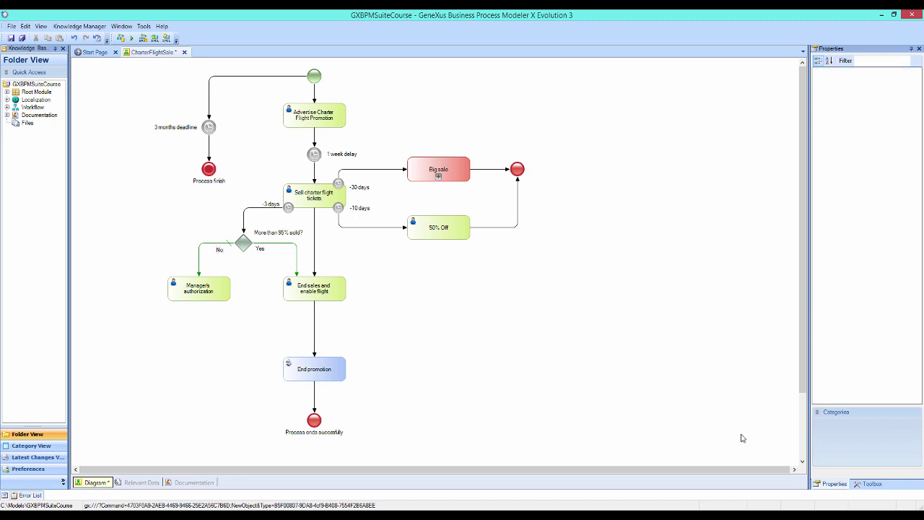
# Add an exclusive gateway after Manager's authorization and connect it to End sales and enable flight with a flow labelled "Yes".
pyautogui.click(872, 483)
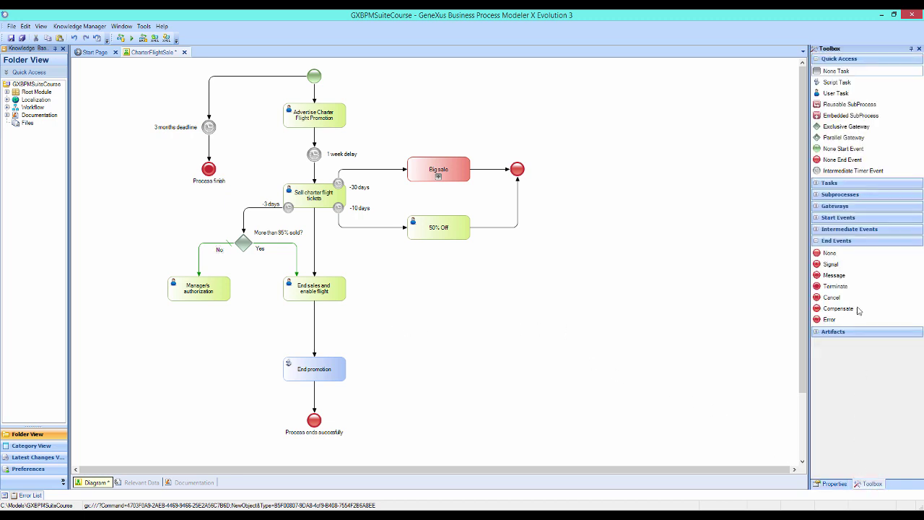
pyautogui.moveTo(844, 126); pyautogui.dragTo(296, 306)
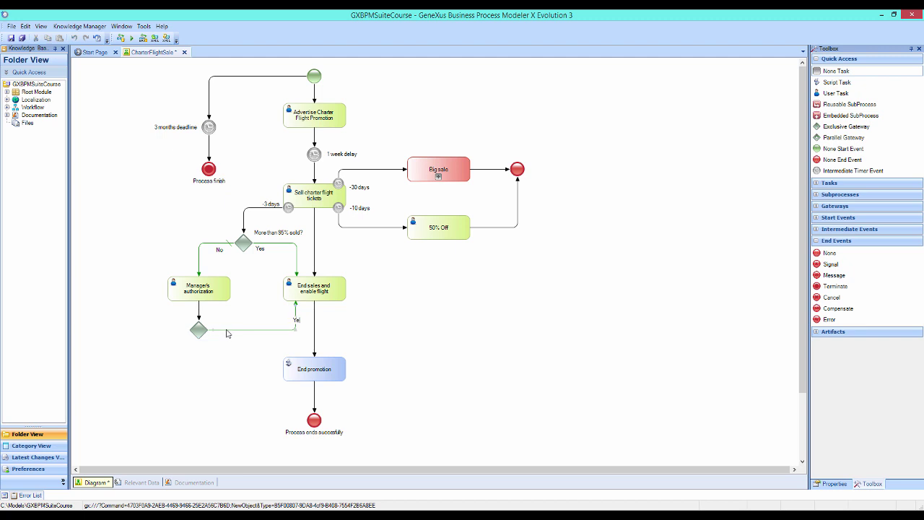
pyautogui.press('Return')
pyautogui.moveTo(295, 320); pyautogui.dragTo(220, 327)
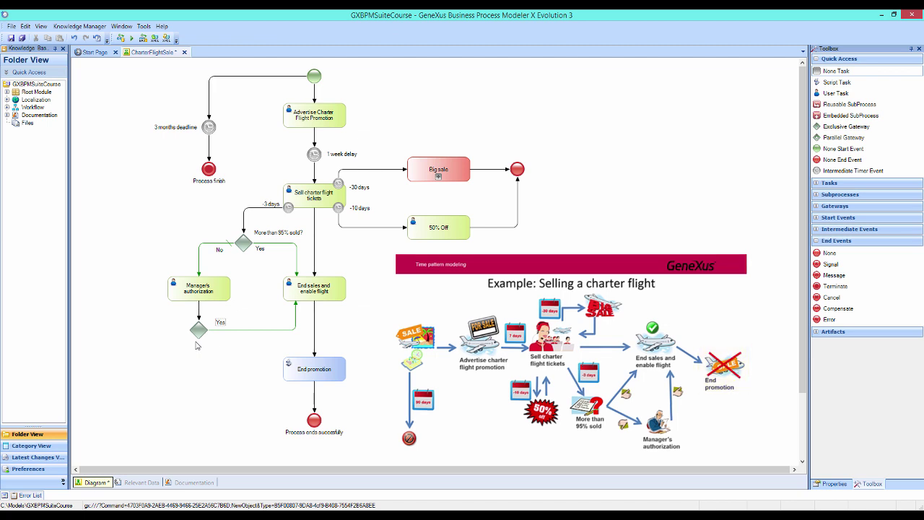
# Connect the gateway below Manager's authorization to End promotion with a flow labelled "No" and condition type Default.
pyautogui.moveTo(200, 343); pyautogui.dragTo(285, 369)
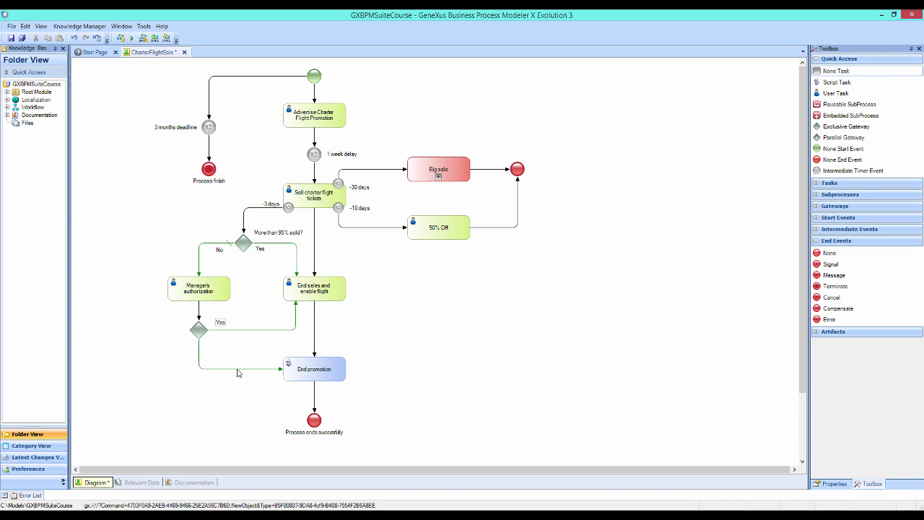
pyautogui.click(237, 368)
pyautogui.moveTo(210, 358); pyautogui.dragTo(209, 349)
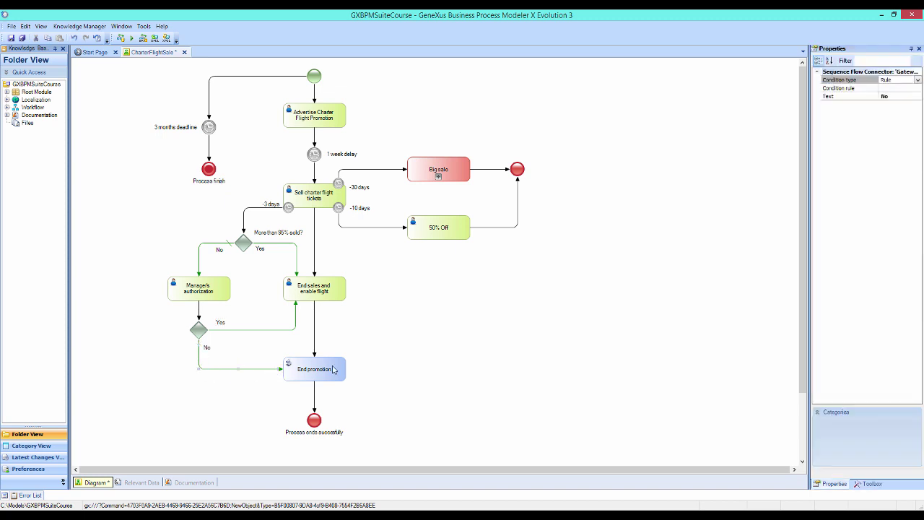
pyautogui.click(916, 80)
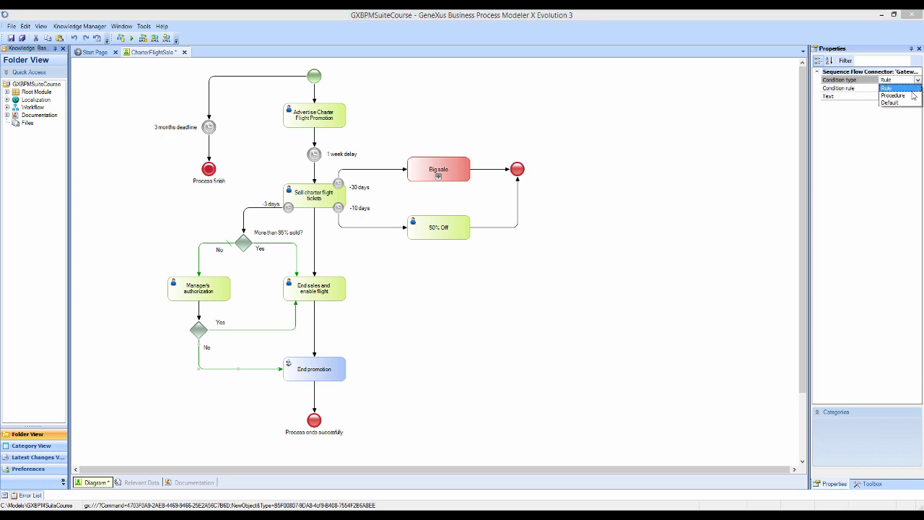
pyautogui.click(906, 104)
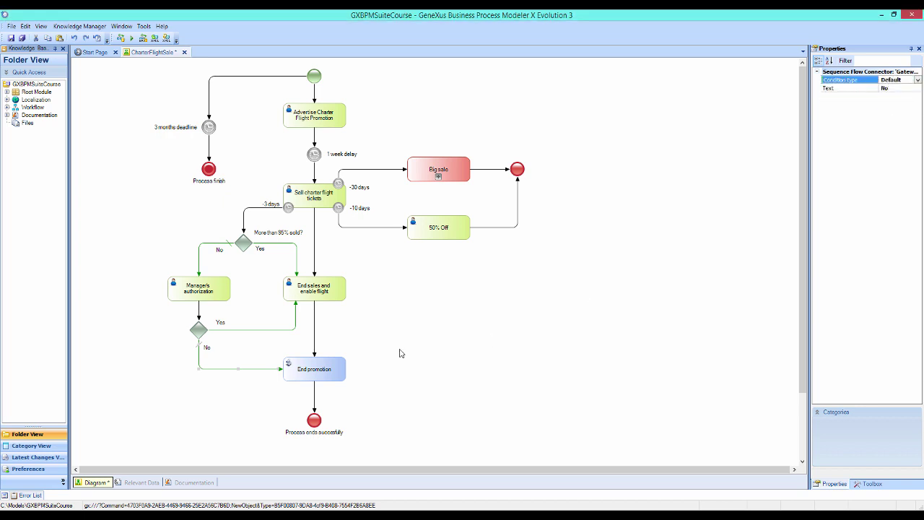
pyautogui.click(232, 408)
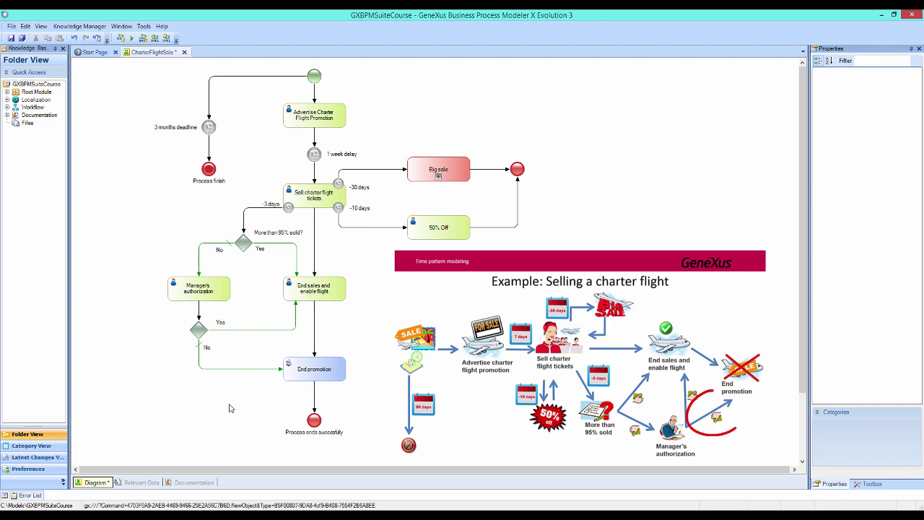